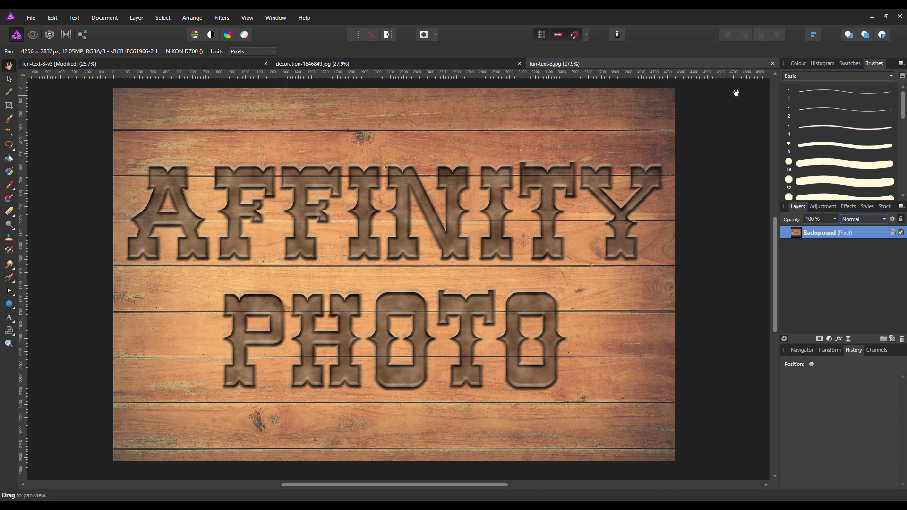
# Close the finished fun-text-3.jpg example to reveal the decoration-1846849.jpg wood planks
pyautogui.click(773, 63)
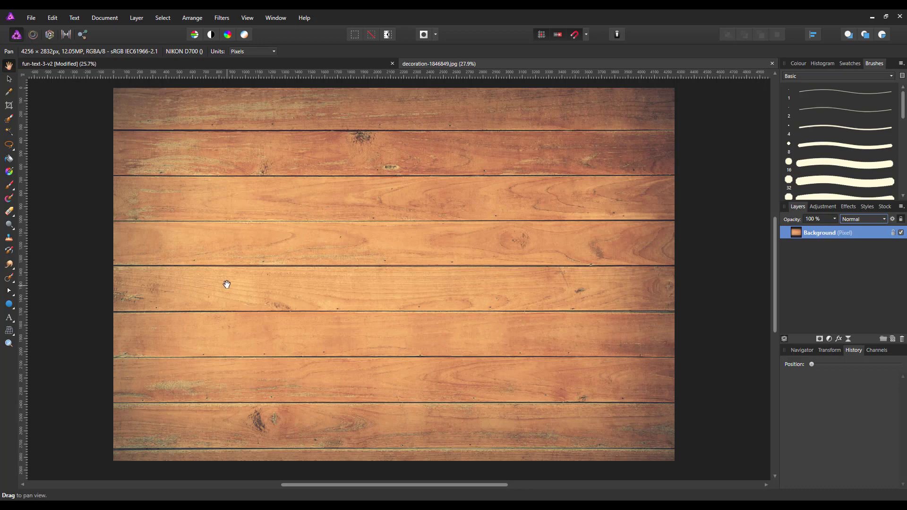
# Pick the Artistic Text Tool and set its font to Western
pyautogui.click(9, 320)
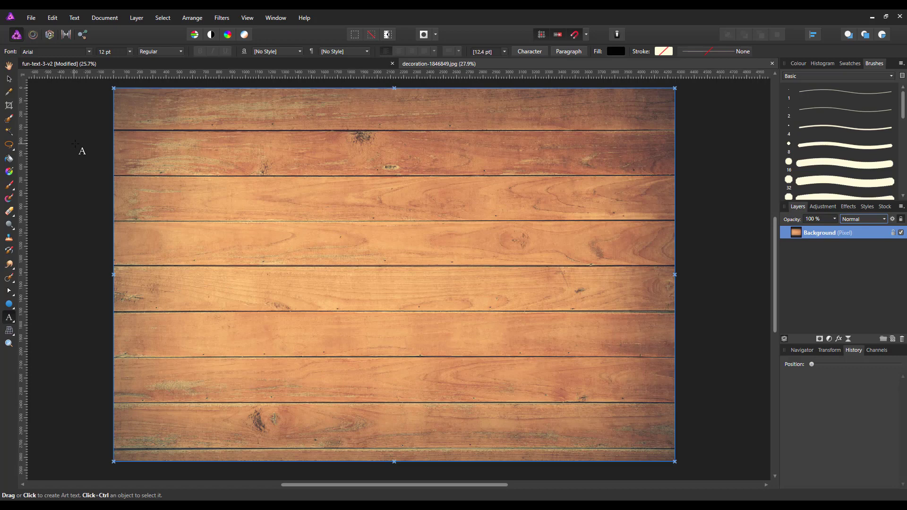
pyautogui.click(89, 51)
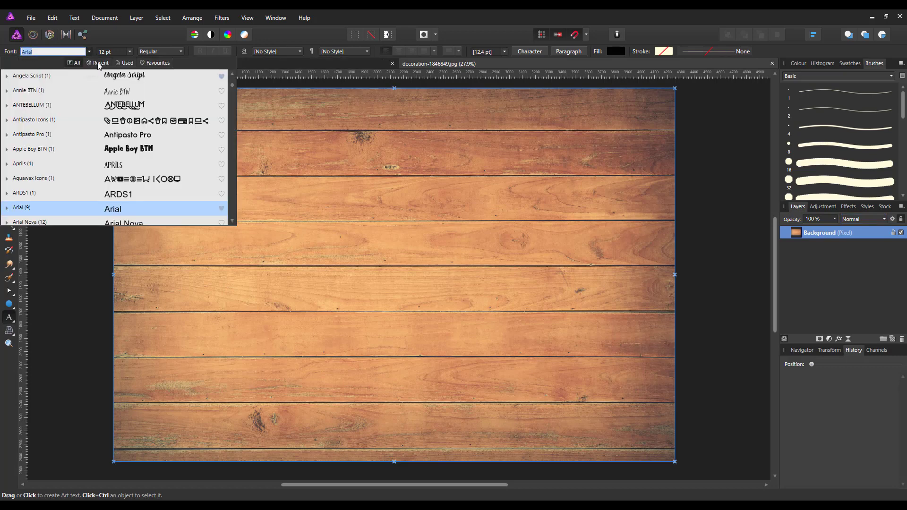
pyautogui.write('w')
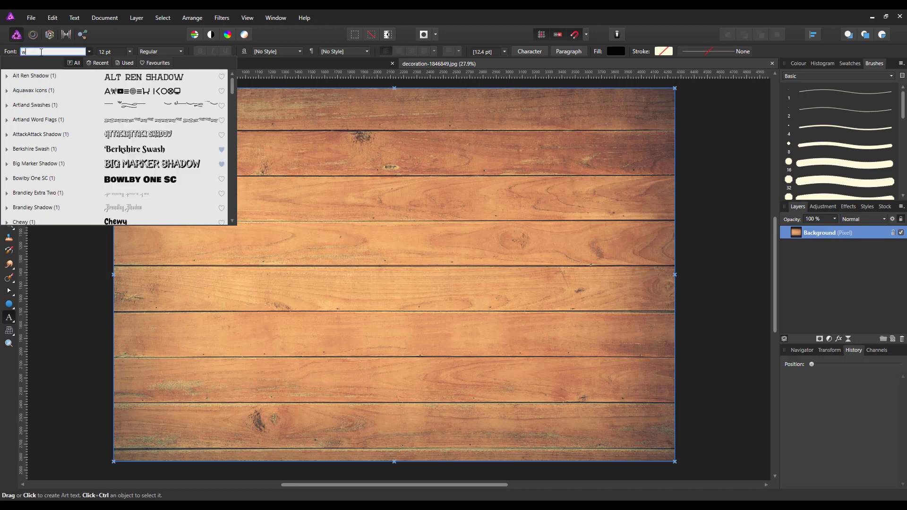
pyautogui.write('est')
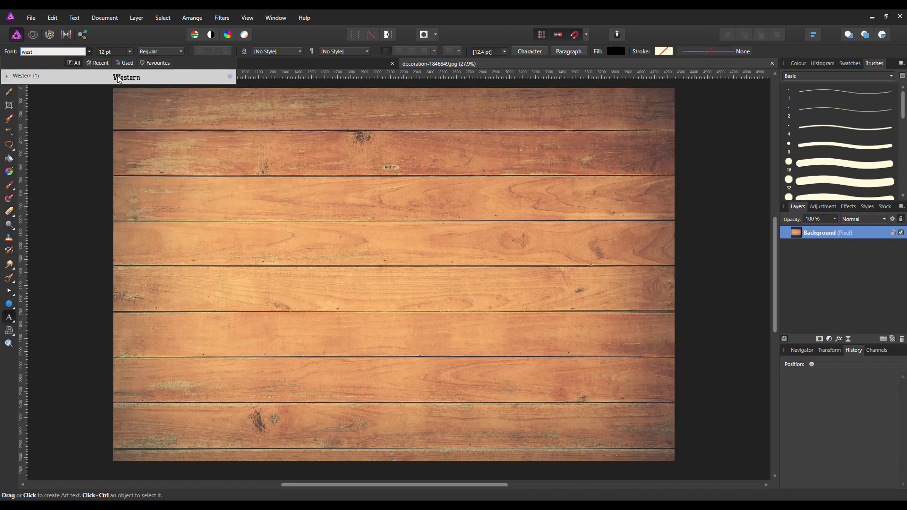
pyautogui.click(138, 78)
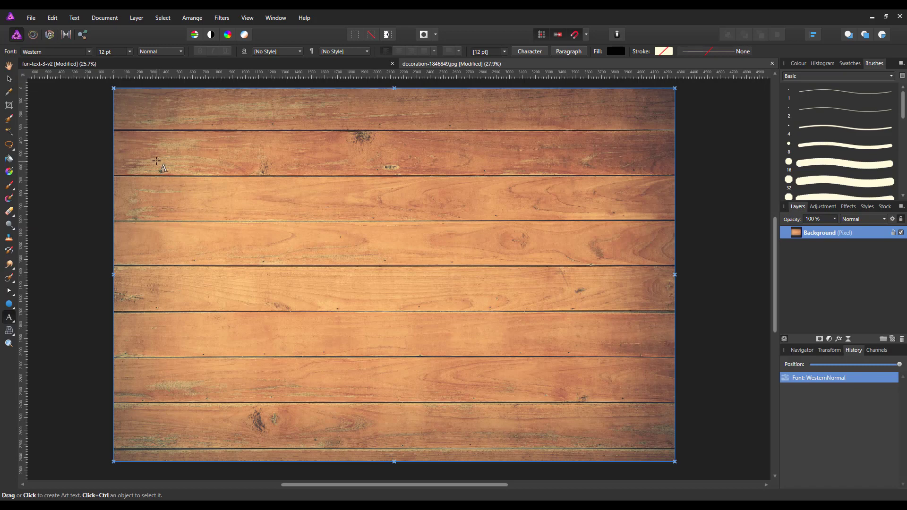
# Drag out roughly 210 pt text and type AFFINITY, with PHOTO on a second line
pyautogui.moveTo(159, 169); pyautogui.dragTo(203, 242)
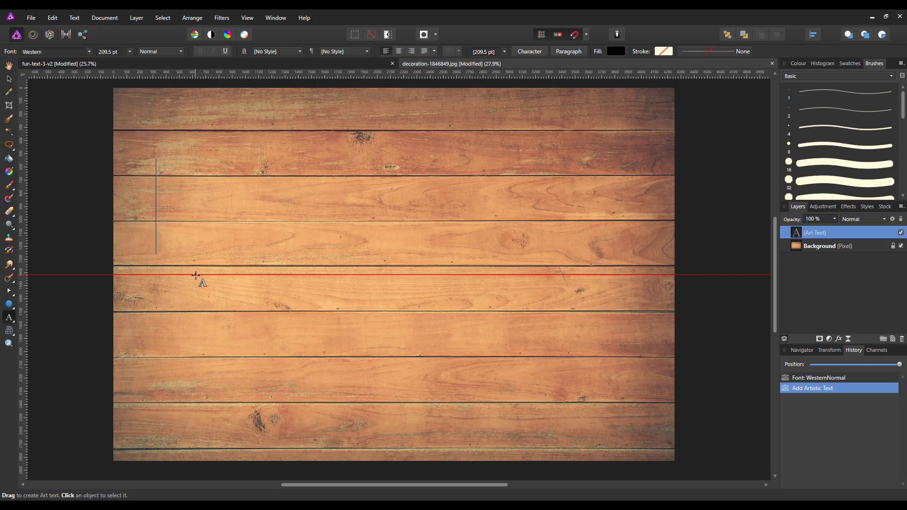
pyautogui.write('AFFI')
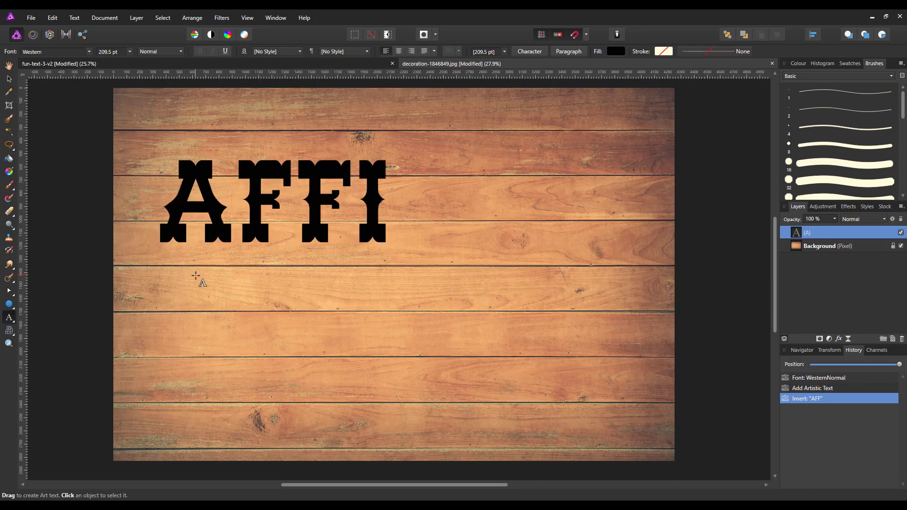
pyautogui.write('NITY')
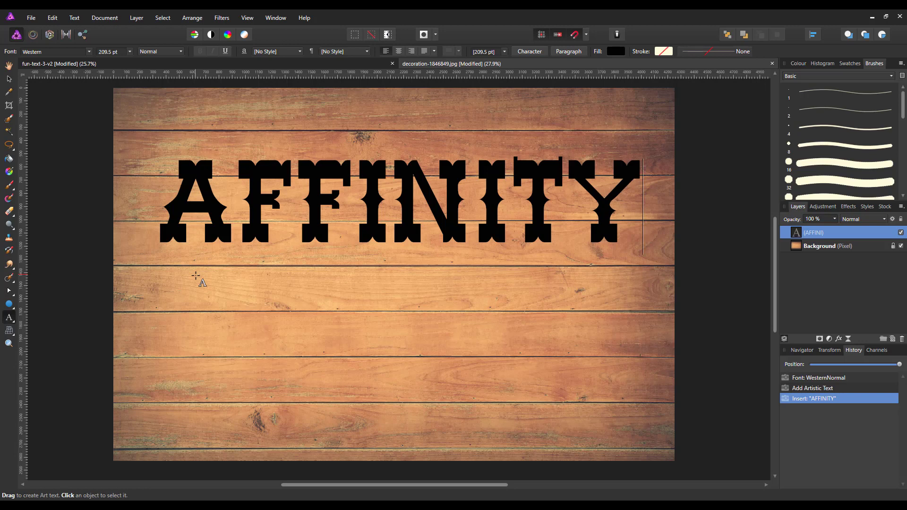
pyautogui.press('Return')
pyautogui.write('PH')
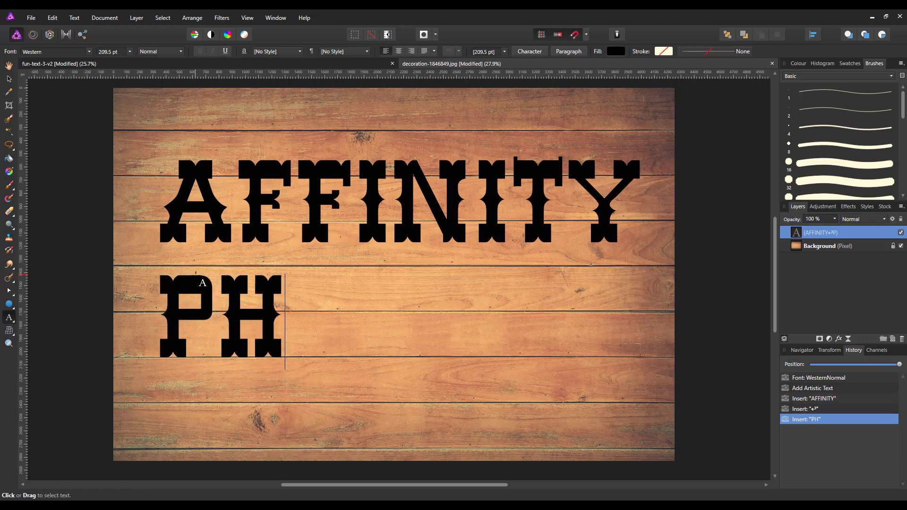
pyautogui.write('OTO')
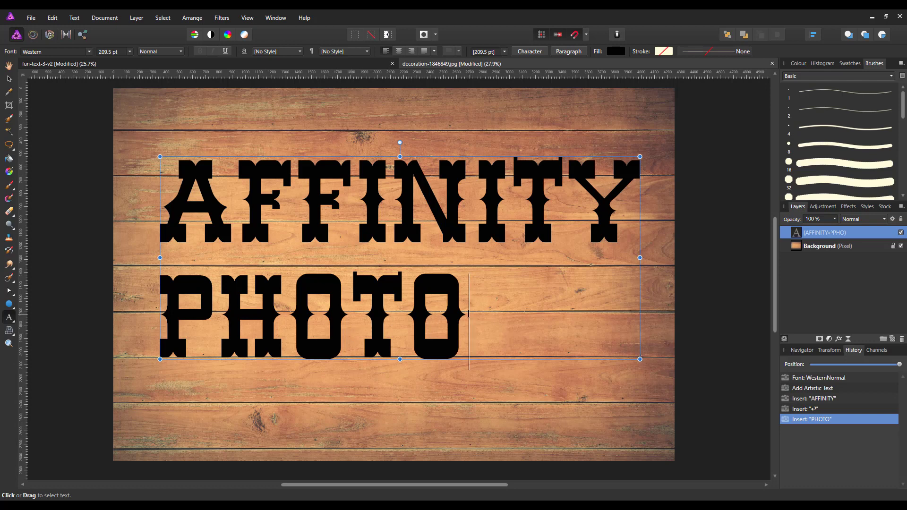
# Centre-align both AFFINITY and PHOTO lines, then scale the text up to about 232.7 pt
pyautogui.hotkey('shift', 'Left')
pyautogui.moveTo(357, 254); pyautogui.dragTo(178, 214)
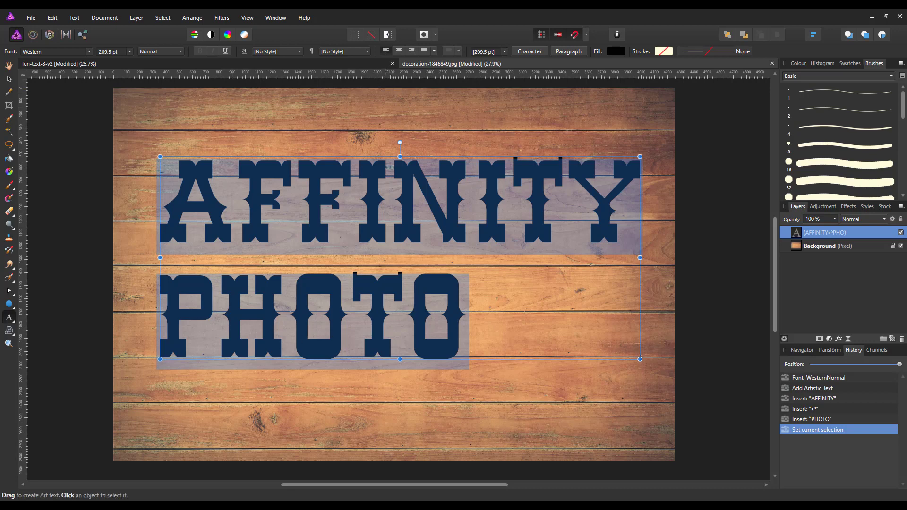
pyautogui.click(399, 51)
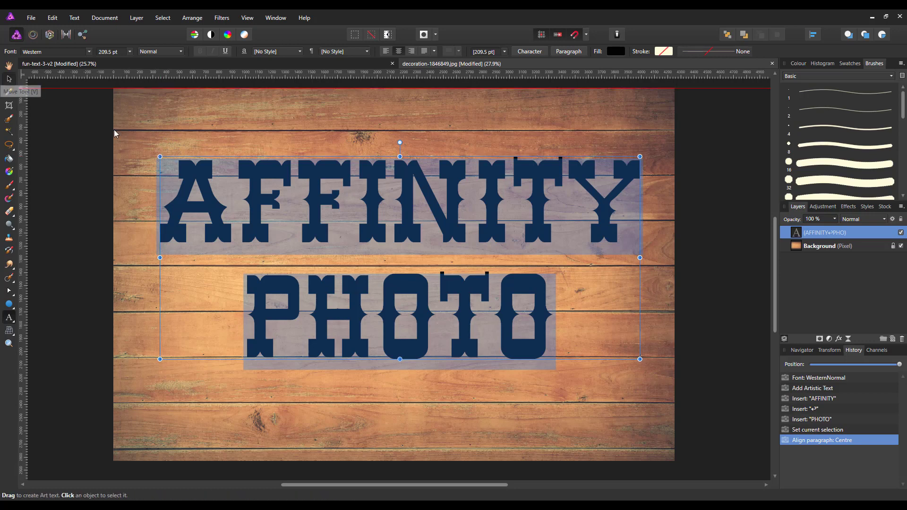
pyautogui.press('Escape')
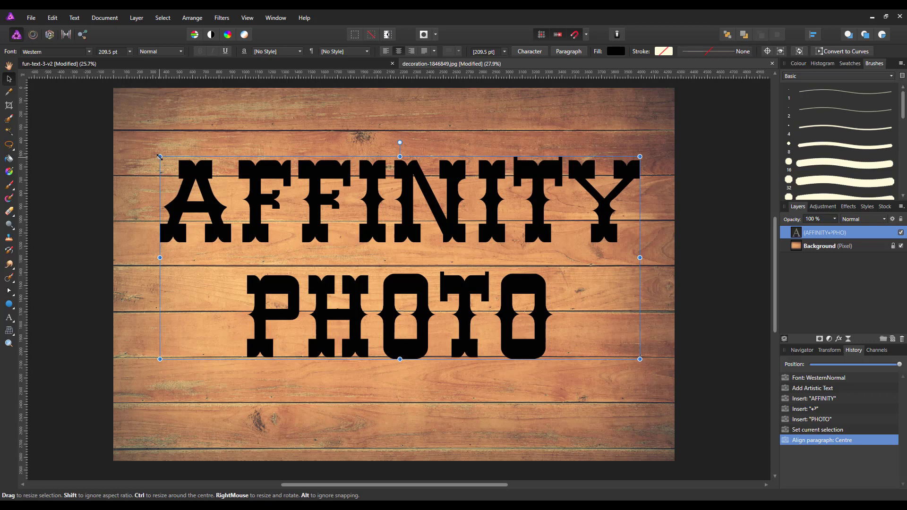
pyautogui.moveTo(160, 157); pyautogui.dragTo(137, 136)
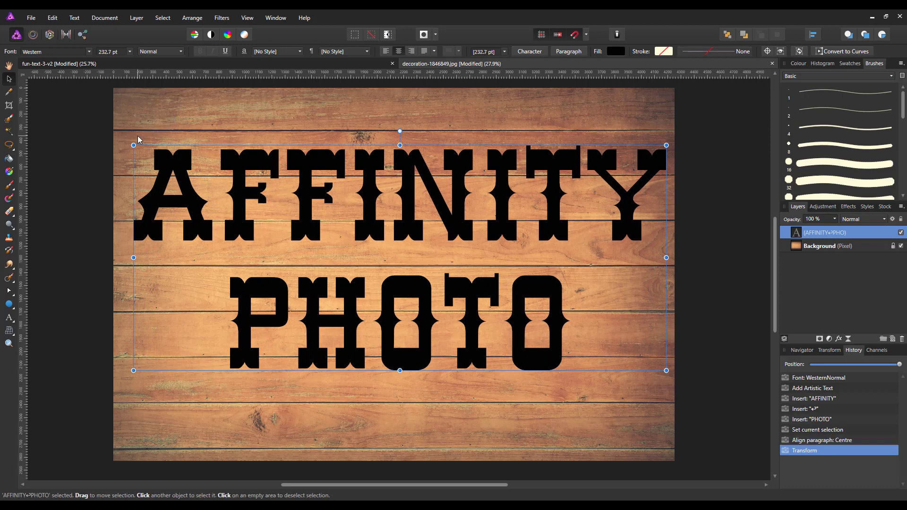
# Apply Align Centre and Align Middle to the text layer
pyautogui.click(812, 35)
pyautogui.click(833, 68)
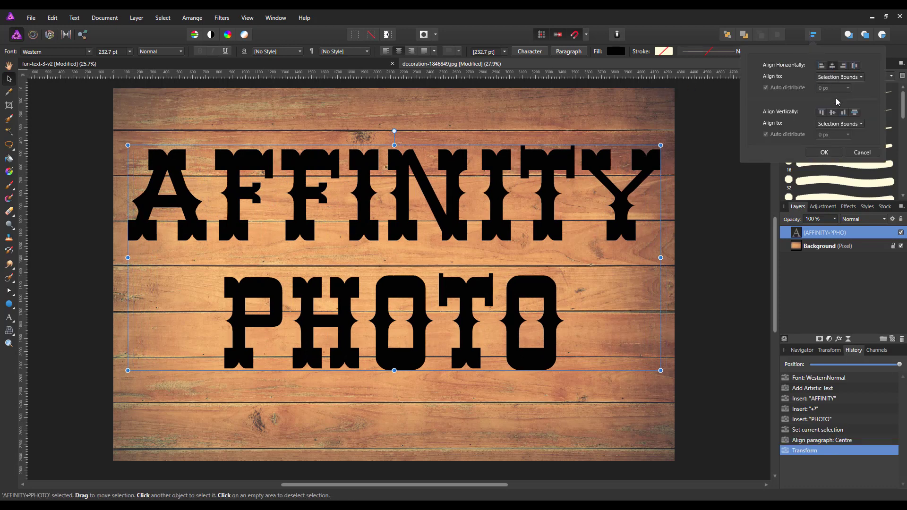
pyautogui.click(832, 115)
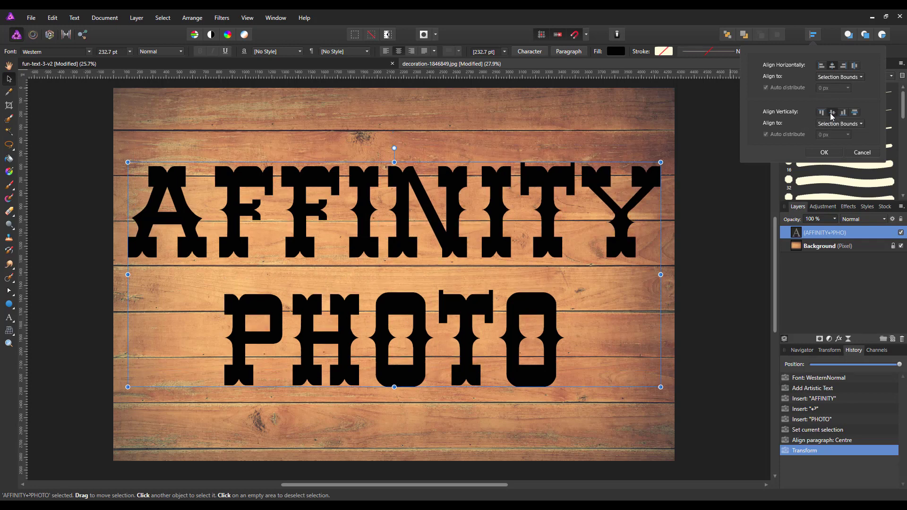
pyautogui.click(825, 153)
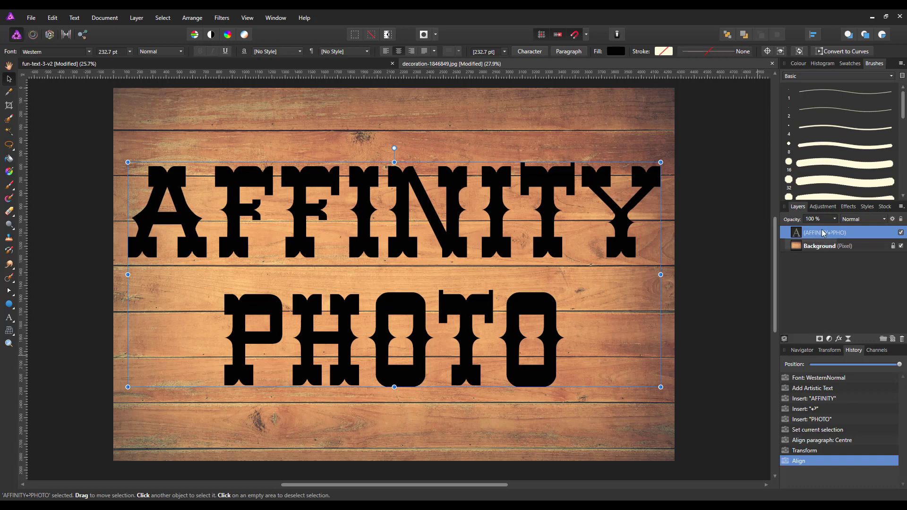
# In Layer Effects, drop the text's fill opacity to 0%
pyautogui.click(840, 339)
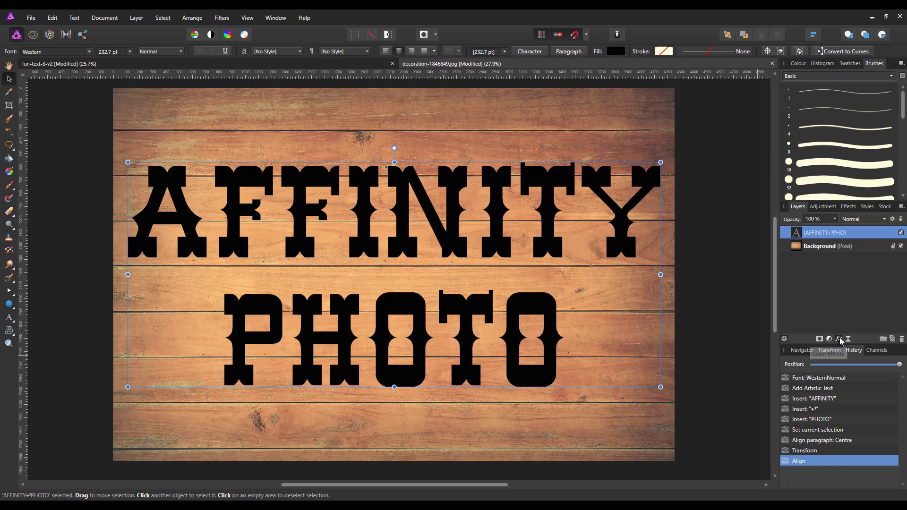
pyautogui.moveTo(391, 126); pyautogui.dragTo(684, 114)
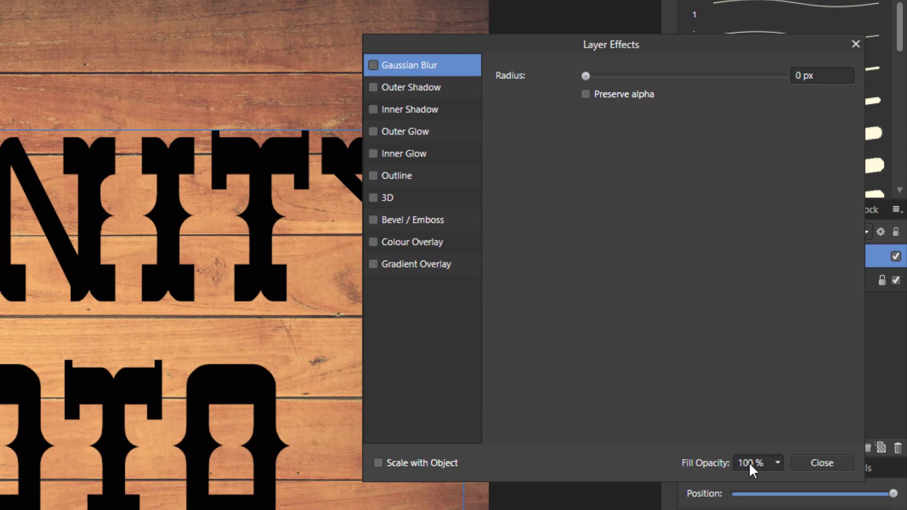
pyautogui.click(777, 463)
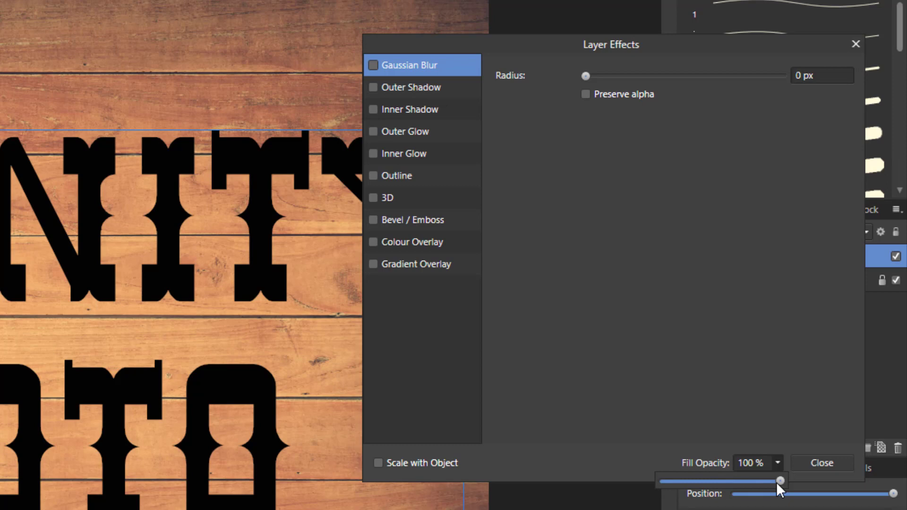
pyautogui.moveTo(780, 481); pyautogui.dragTo(661, 480)
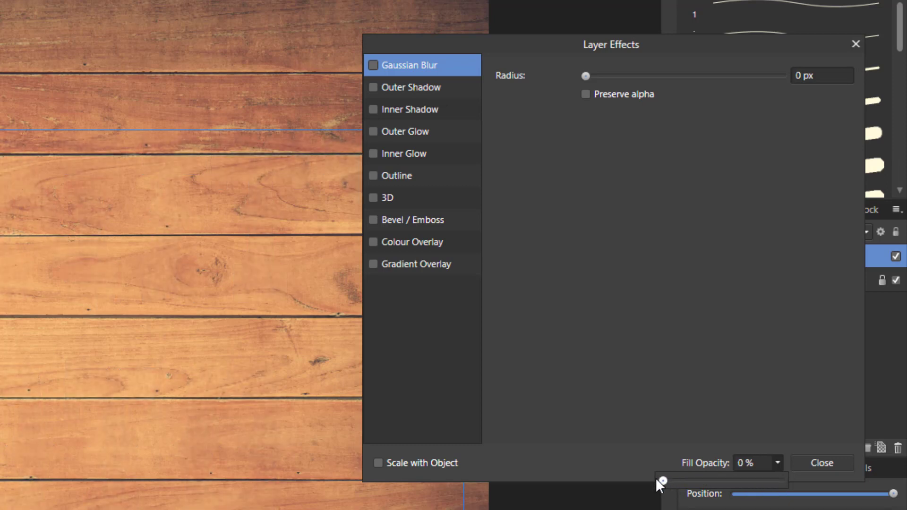
pyautogui.click(595, 467)
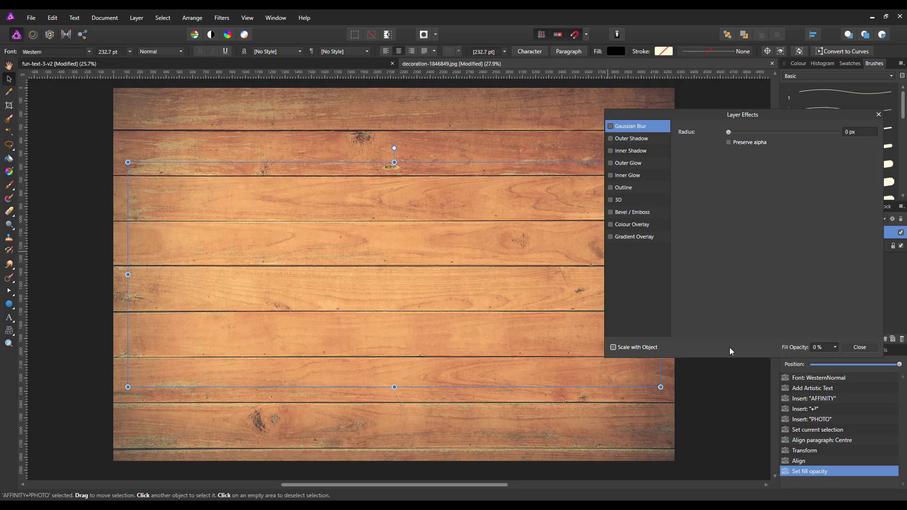
# Enable the Bevel / Emboss effect and display its Pillow settings
pyautogui.click(611, 212)
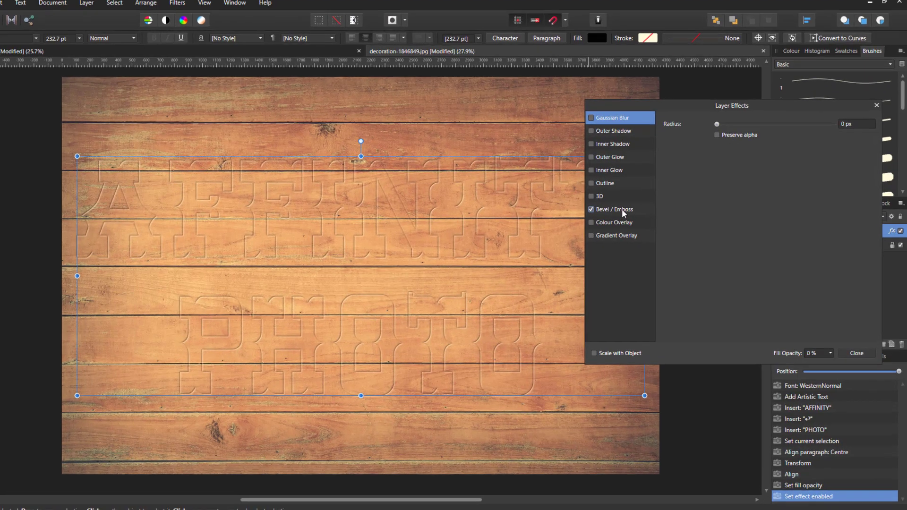
pyautogui.click(635, 213)
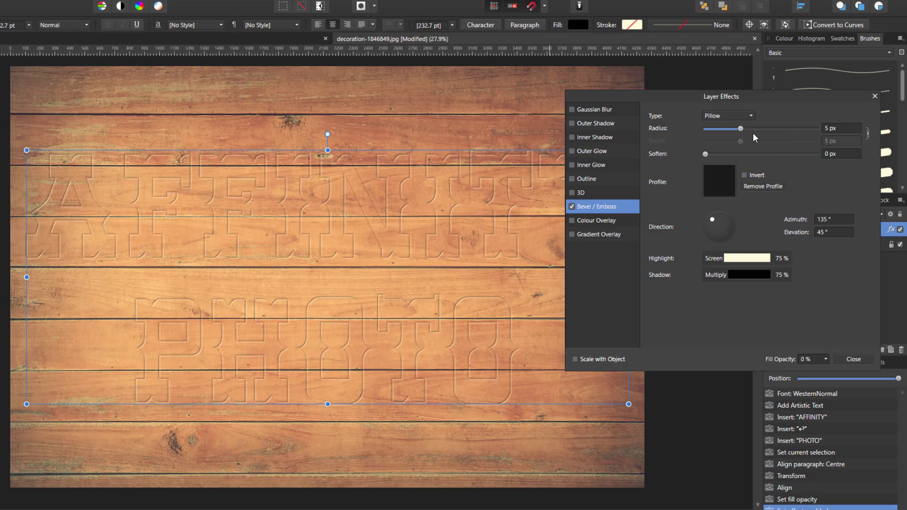
# Set the bevel radius to 20 px and soften to 6.5 px
pyautogui.click(831, 129)
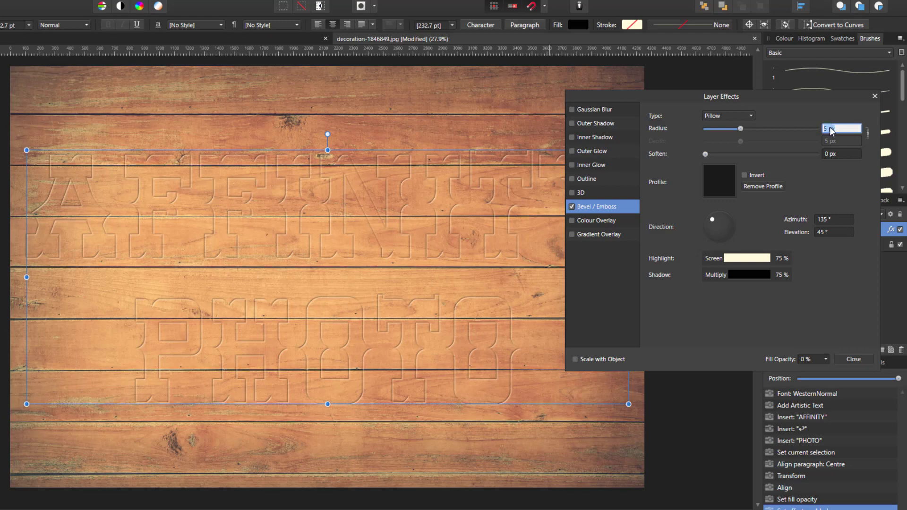
pyautogui.write('20')
pyautogui.press('Return')
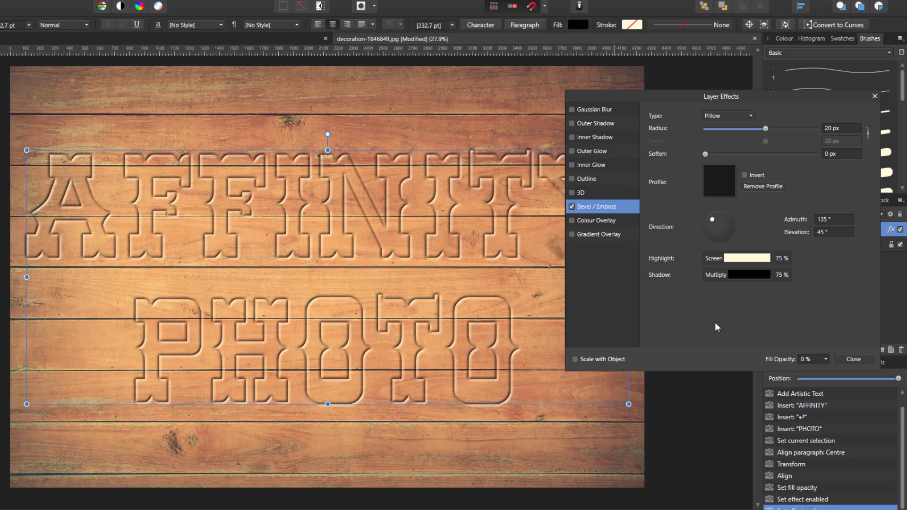
pyautogui.click(830, 154)
pyautogui.write('6.5')
pyautogui.press('Return')
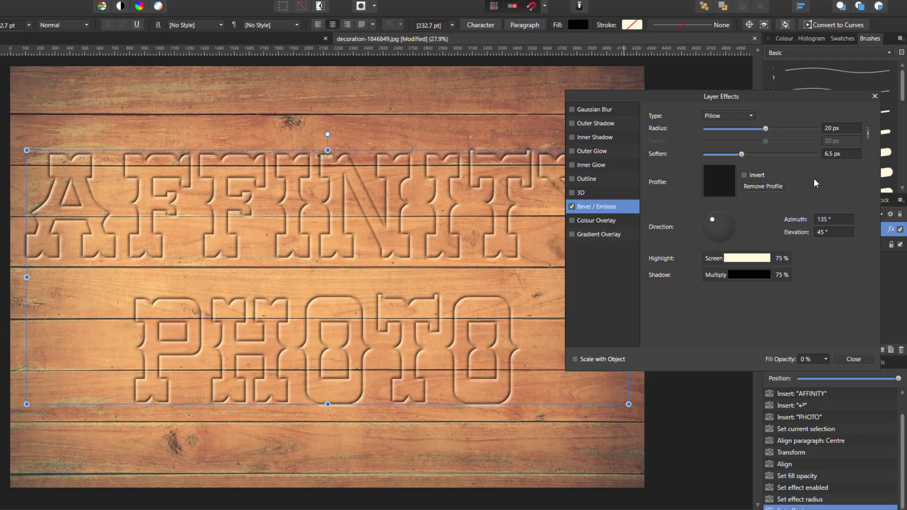
# Apply the last standard profile curve to the bevel
pyautogui.click(721, 188)
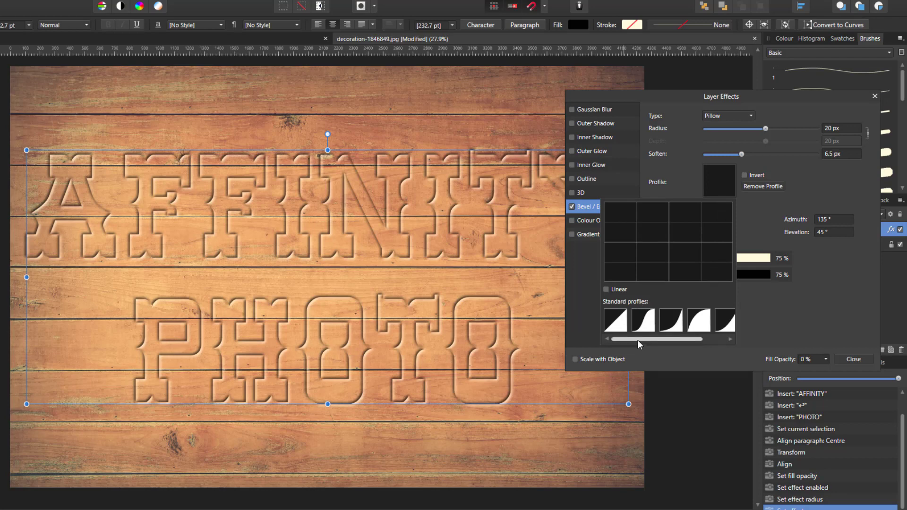
pyautogui.moveTo(637, 339); pyautogui.dragTo(722, 330)
pyautogui.click(726, 324)
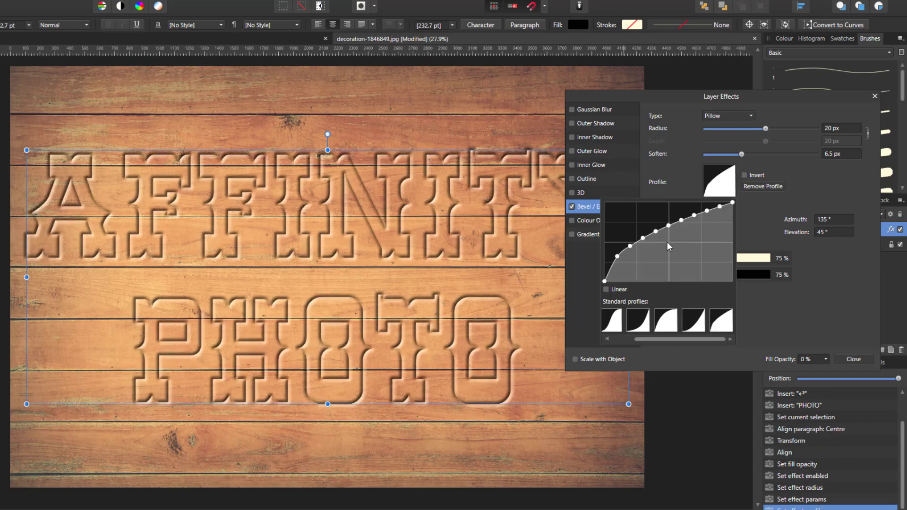
pyautogui.click(766, 307)
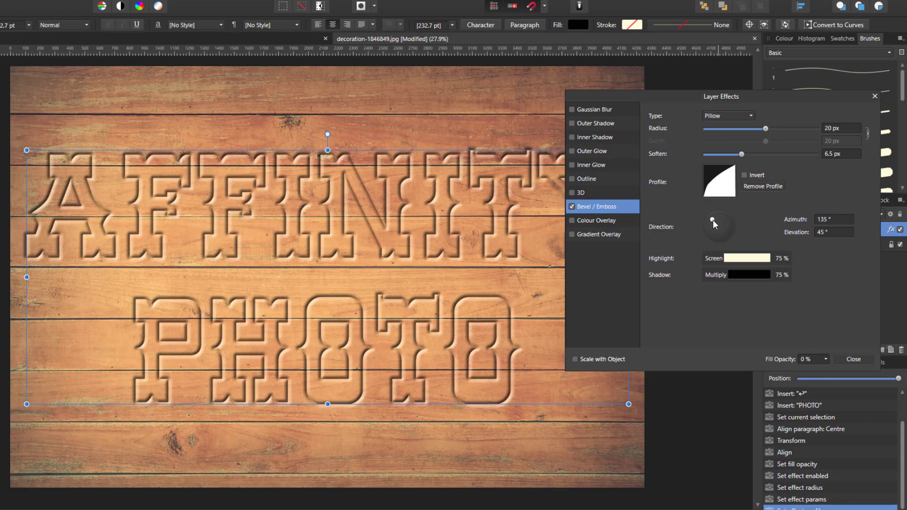
# Set the bevel light direction to -77° azimuth and 48° elevation
pyautogui.moveTo(713, 219)
pyautogui.mouseDown()
pyautogui.moveTo(713, 239)
pyautogui.moveTo(730, 237)
pyautogui.moveTo(730, 227)
pyautogui.moveTo(721, 235)
pyautogui.mouseUp()
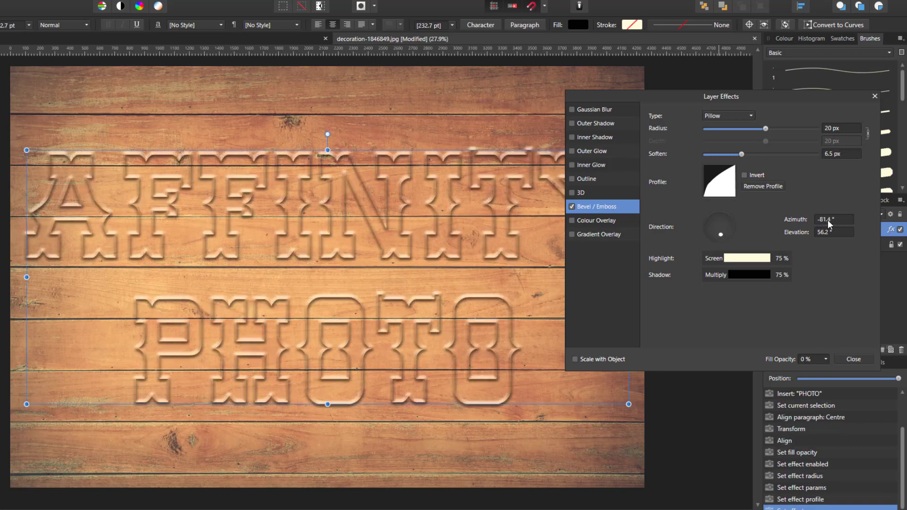
pyautogui.click(828, 220)
pyautogui.write('-77')
pyautogui.click(830, 232)
pyautogui.write('48')
pyautogui.press('Return')
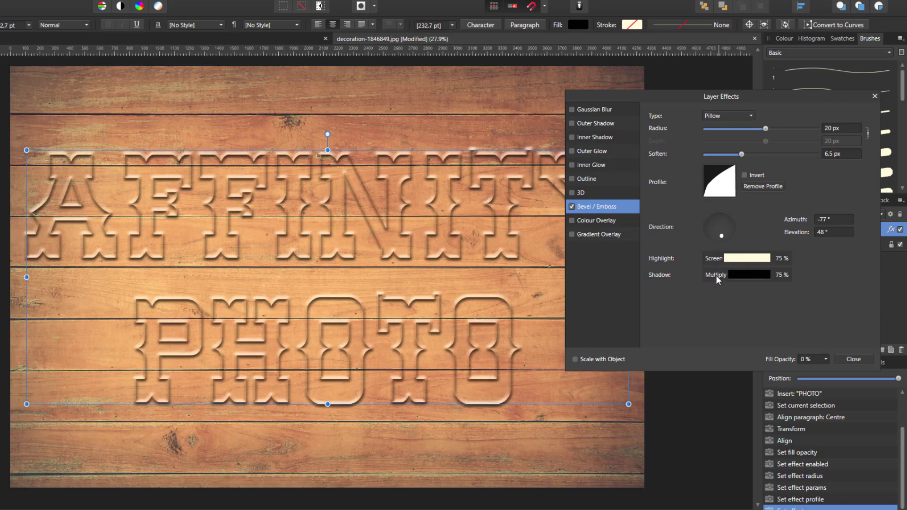
# Lower the bevel highlight opacity to 48% and raise the shadow opacity to 100%
pyautogui.click(757, 258)
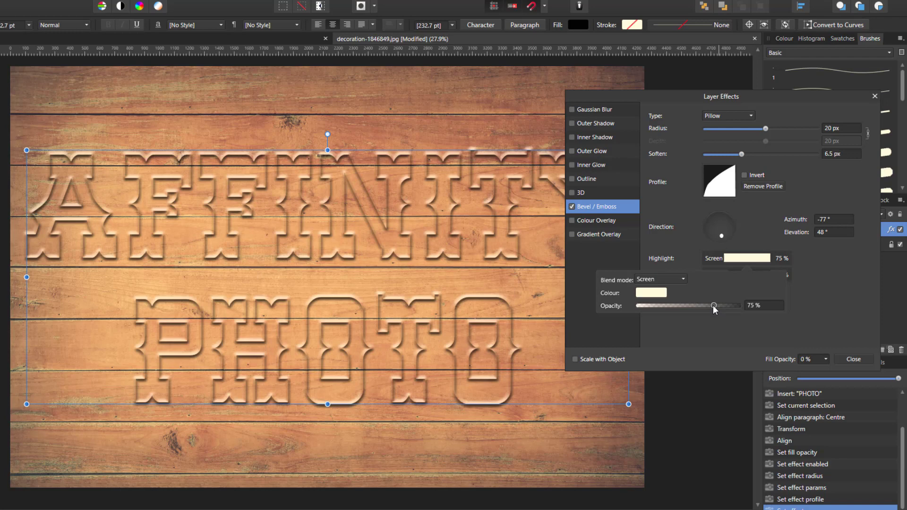
pyautogui.moveTo(712, 307); pyautogui.dragTo(688, 308)
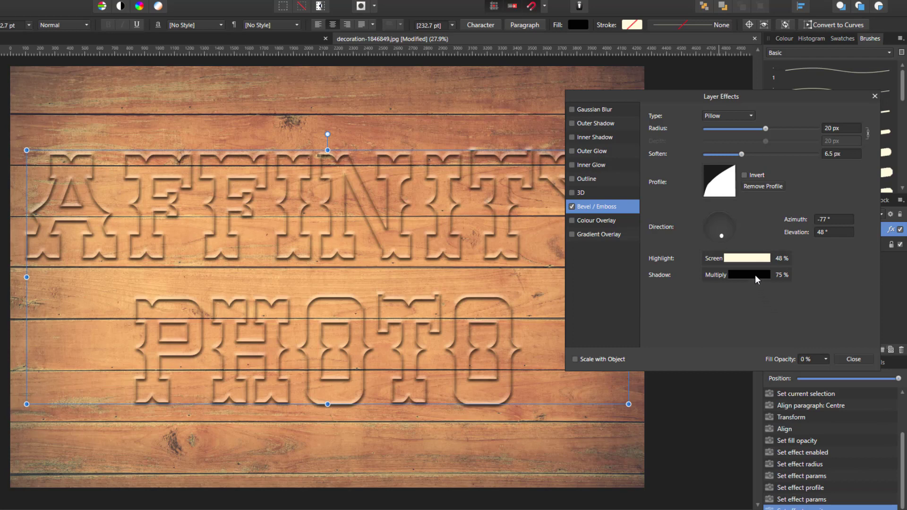
pyautogui.click(755, 274)
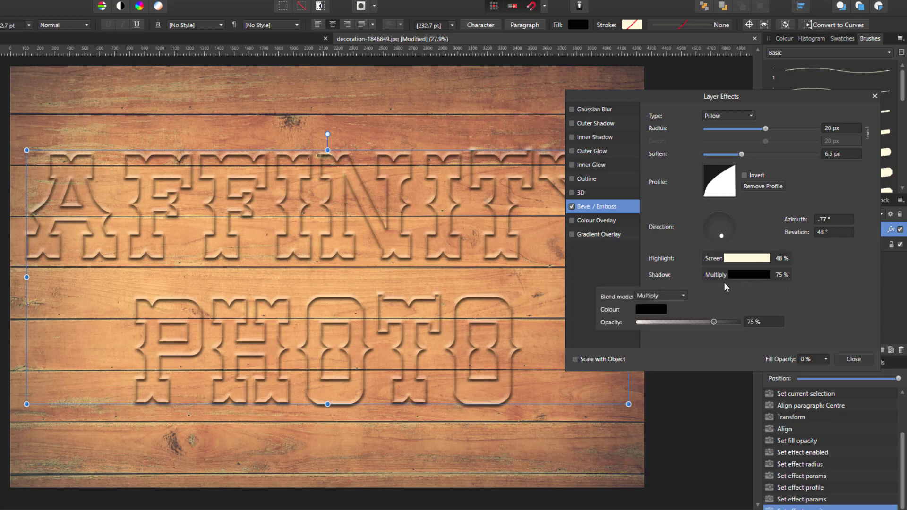
pyautogui.moveTo(713, 322); pyautogui.dragTo(741, 320)
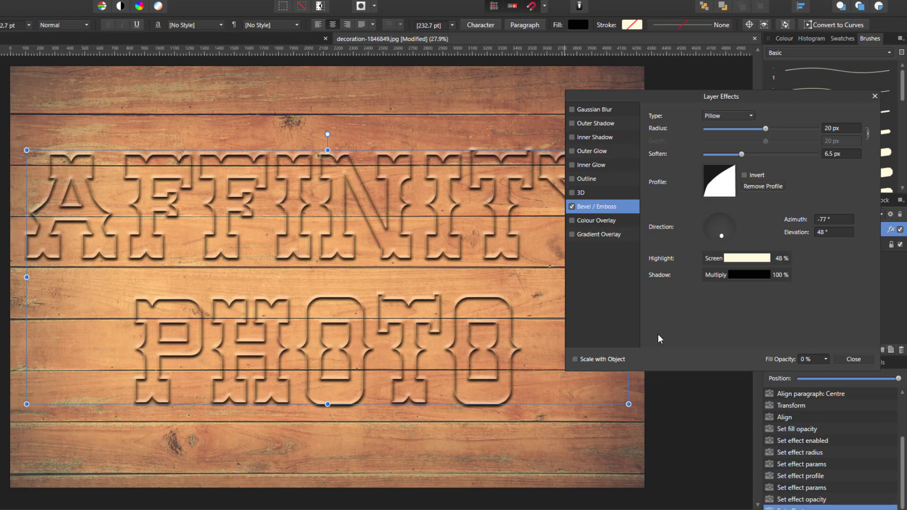
# Enable a 3D effect on the lettering with 36 px radius, 4.5 px soften and 57% shininess
pyautogui.click(572, 193)
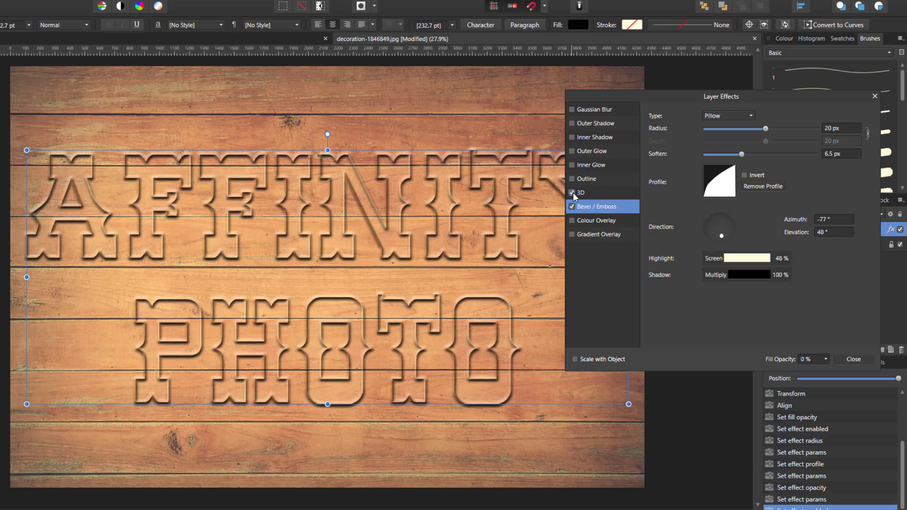
pyautogui.click(603, 192)
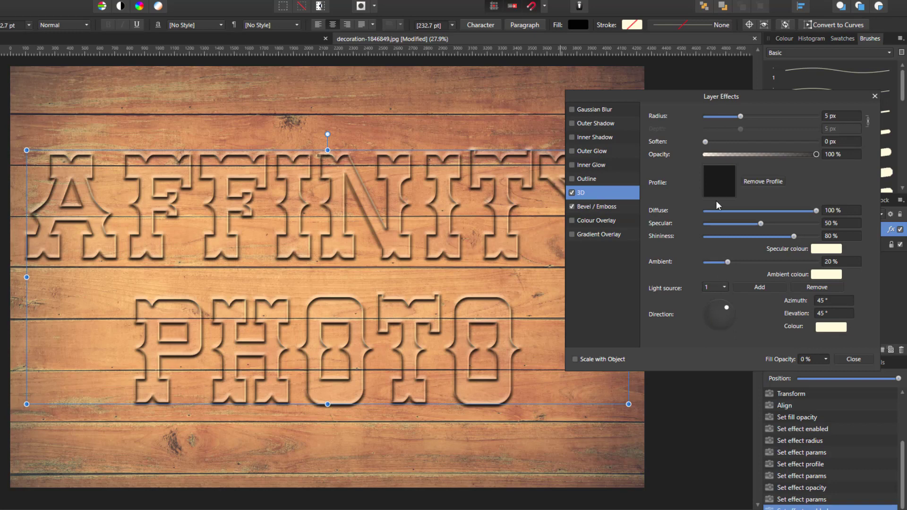
pyautogui.click(836, 115)
pyautogui.write('36')
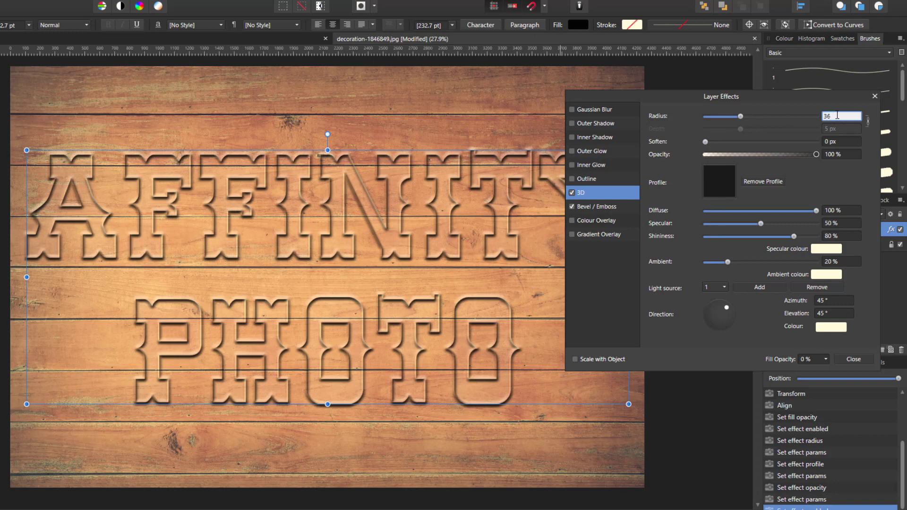
pyautogui.press('Return')
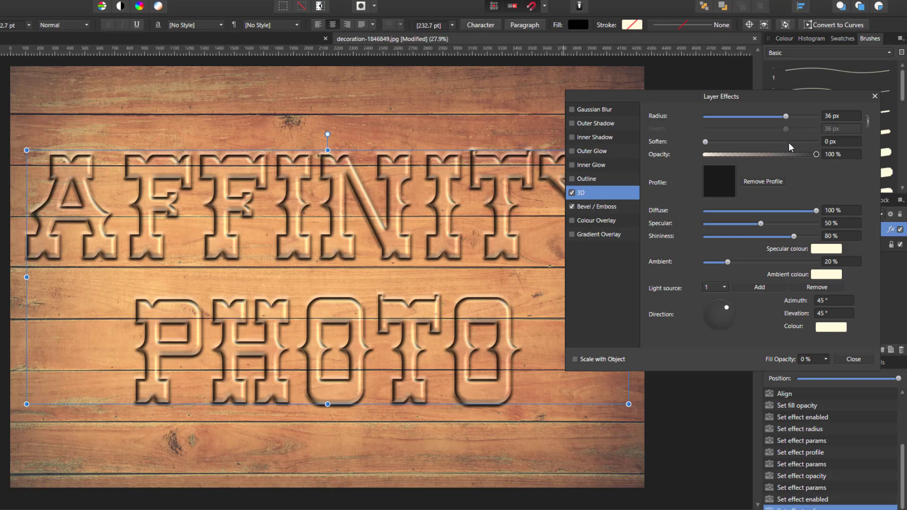
pyautogui.click(834, 143)
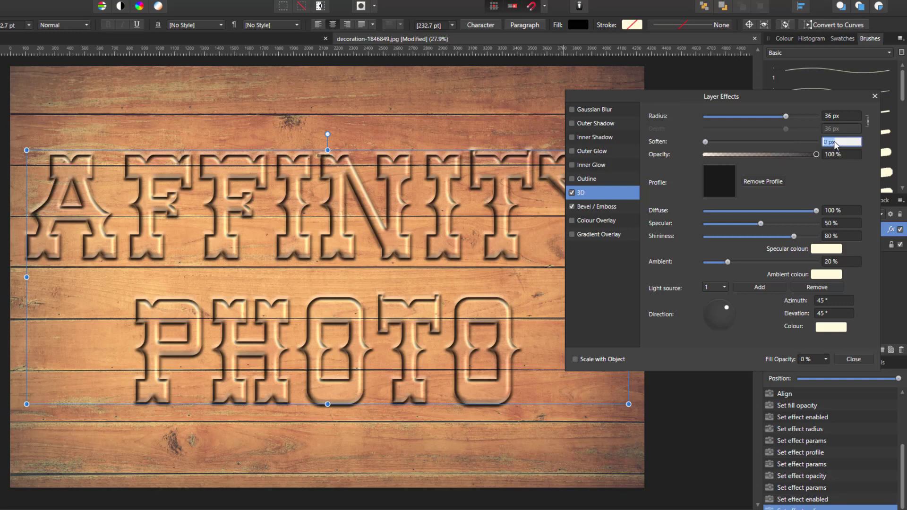
pyautogui.write('4.5')
pyautogui.press('Return')
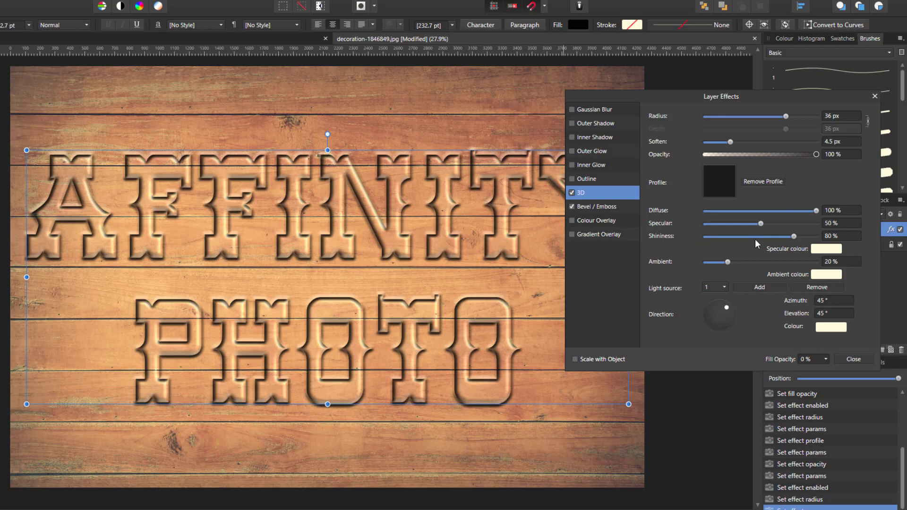
pyautogui.click(835, 237)
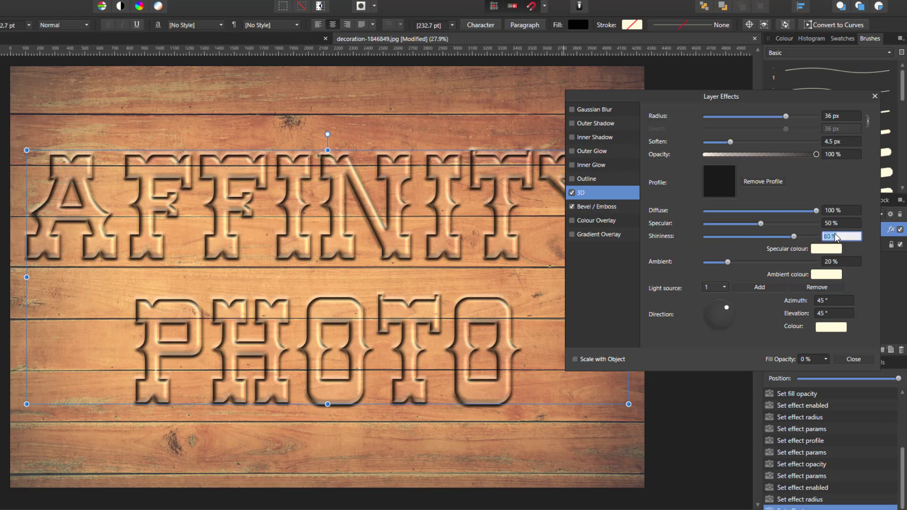
pyautogui.write('57')
pyautogui.press('Return')
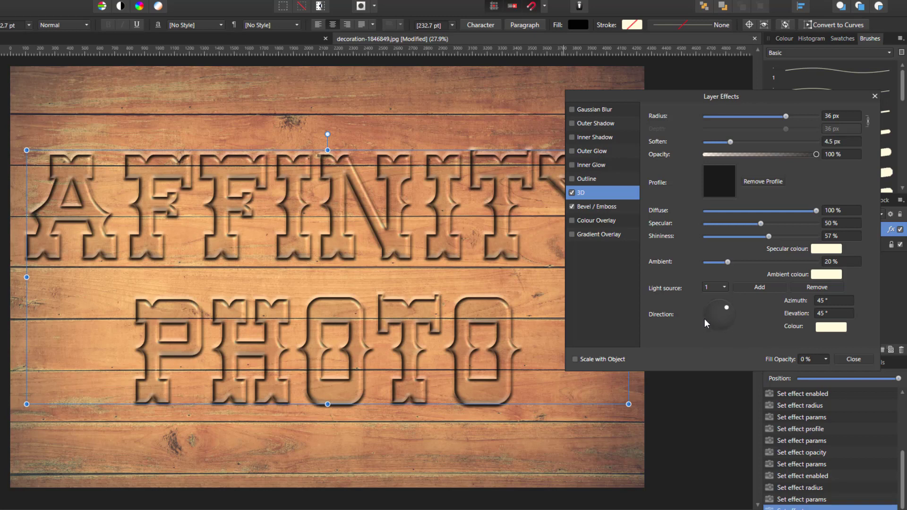
# Aim the 3D effect's light at -94° azimuth and 44° elevation
pyautogui.moveTo(729, 309); pyautogui.dragTo(727, 319)
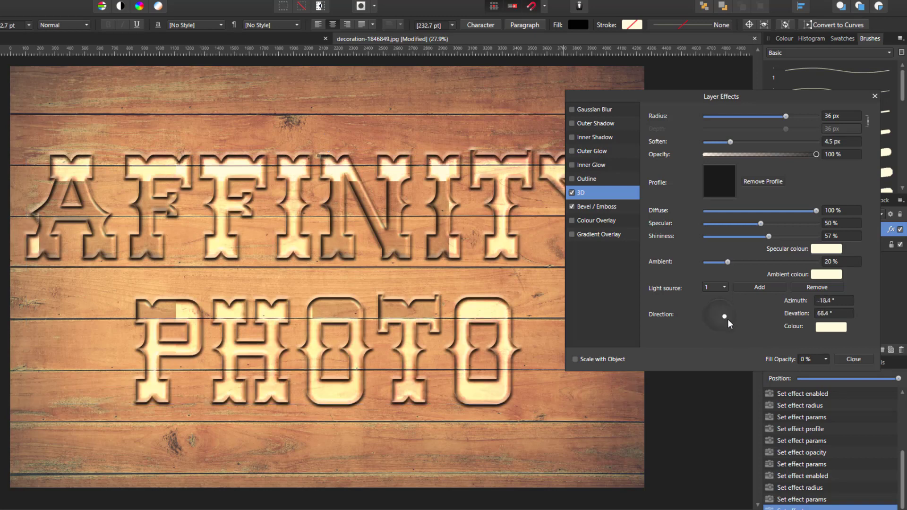
pyautogui.click(830, 301)
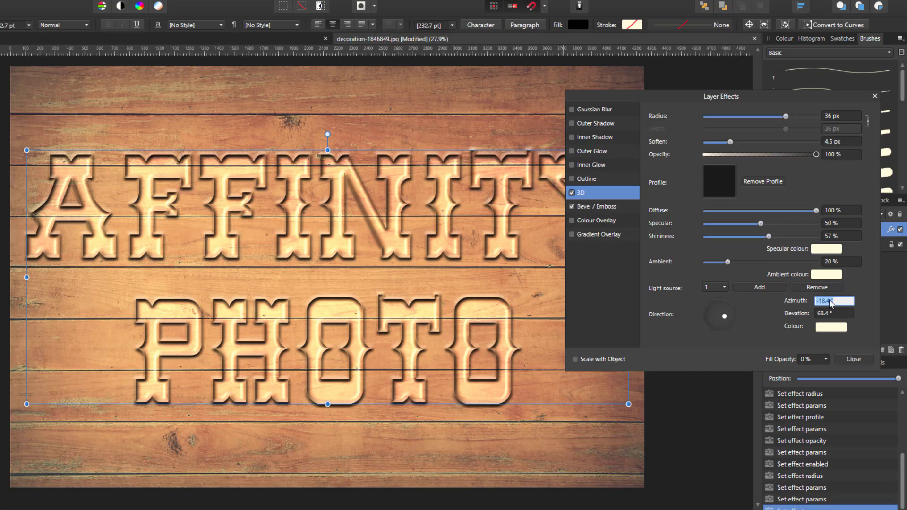
pyautogui.write('-94')
pyautogui.press('Return')
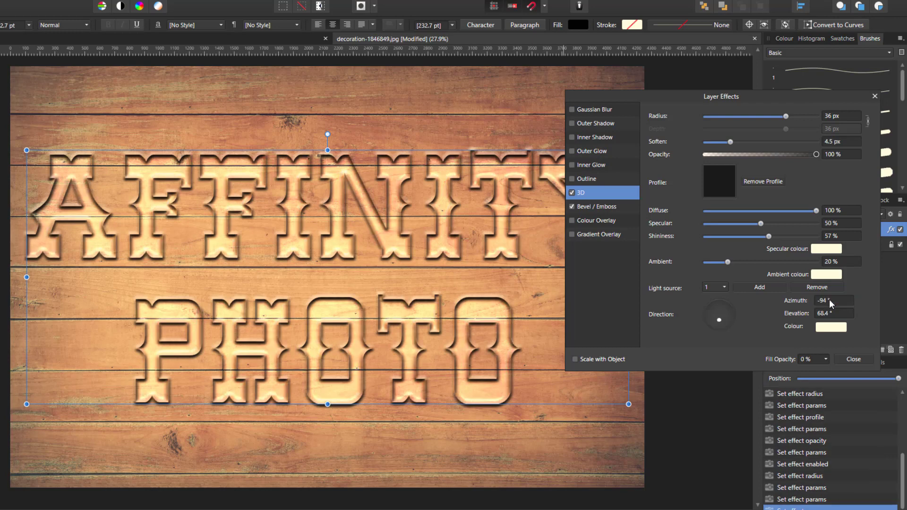
pyautogui.click(824, 314)
pyautogui.write('44')
pyautogui.press('Return')
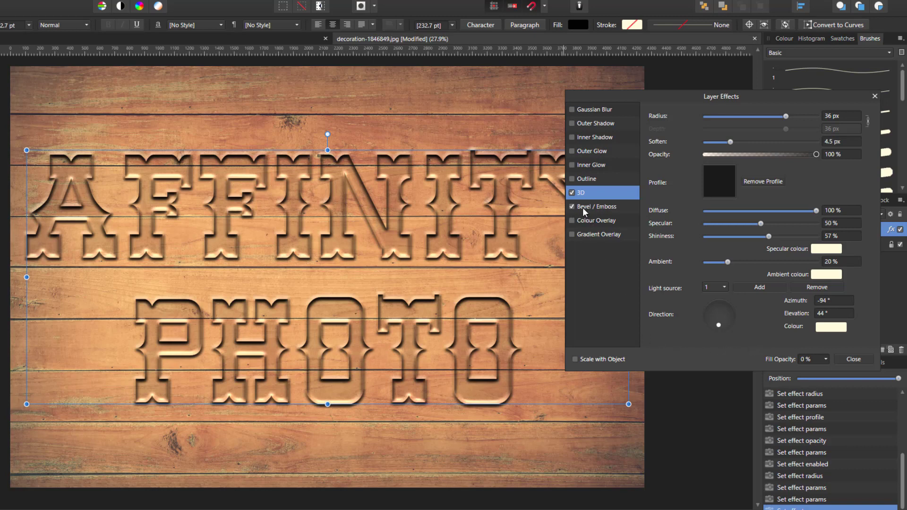
# Enable Inner Shadow on the lettering at 75% opacity, 18.5 px radius and 1 px offset
pyautogui.click(572, 137)
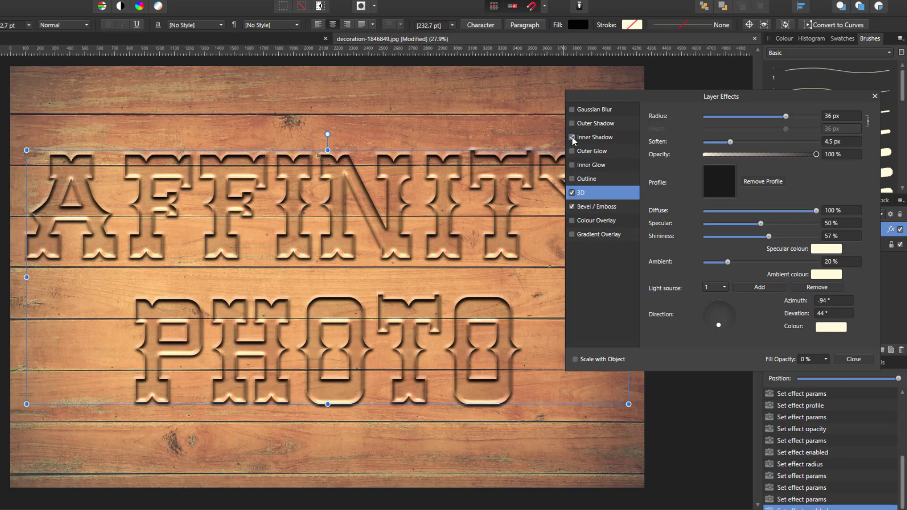
pyautogui.click(599, 138)
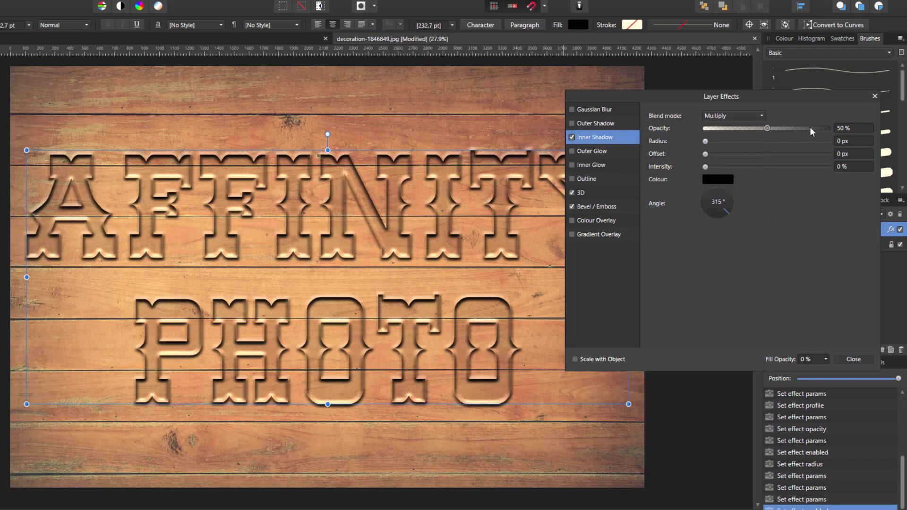
pyautogui.click(842, 127)
pyautogui.write('75')
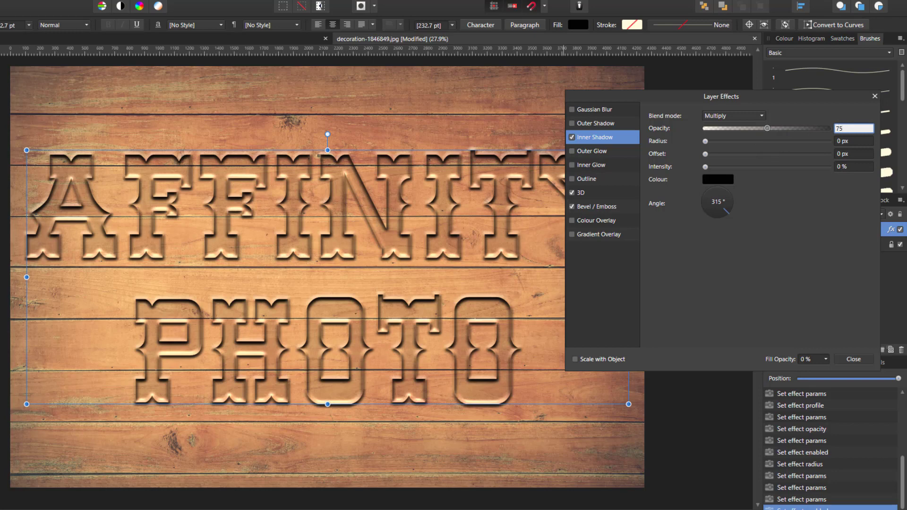
pyautogui.press('Return')
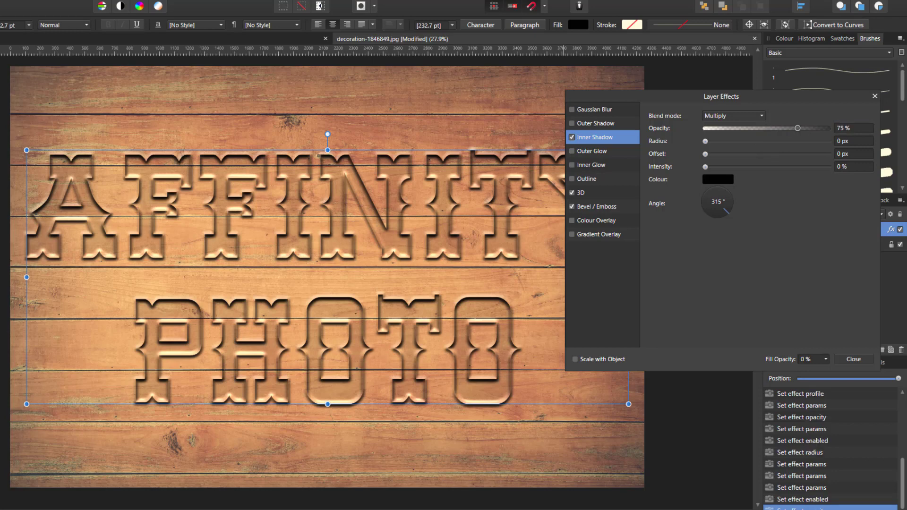
pyautogui.click(856, 141)
pyautogui.write('18')
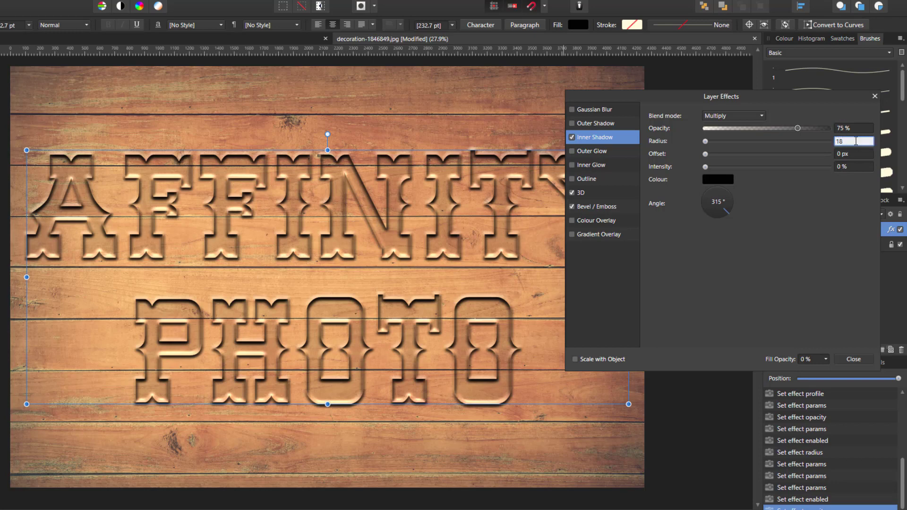
pyautogui.write('.5')
pyautogui.press('Return')
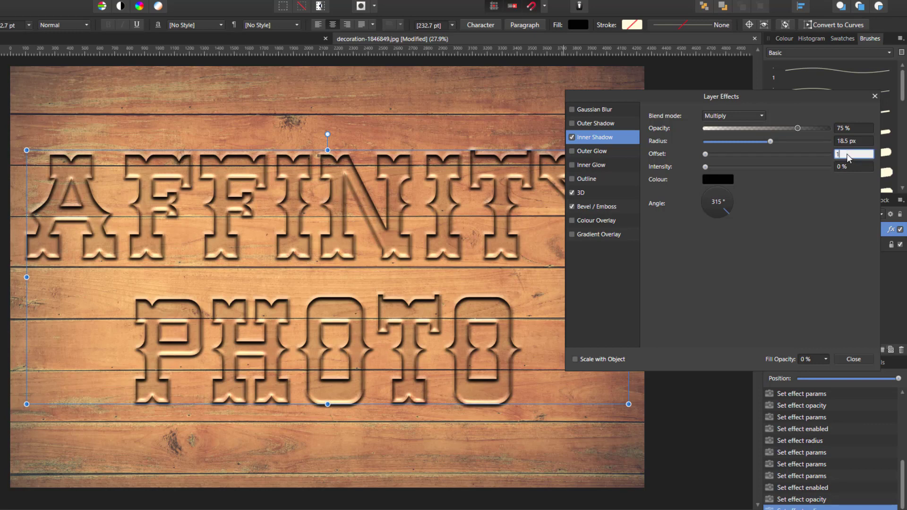
pyautogui.press('Return')
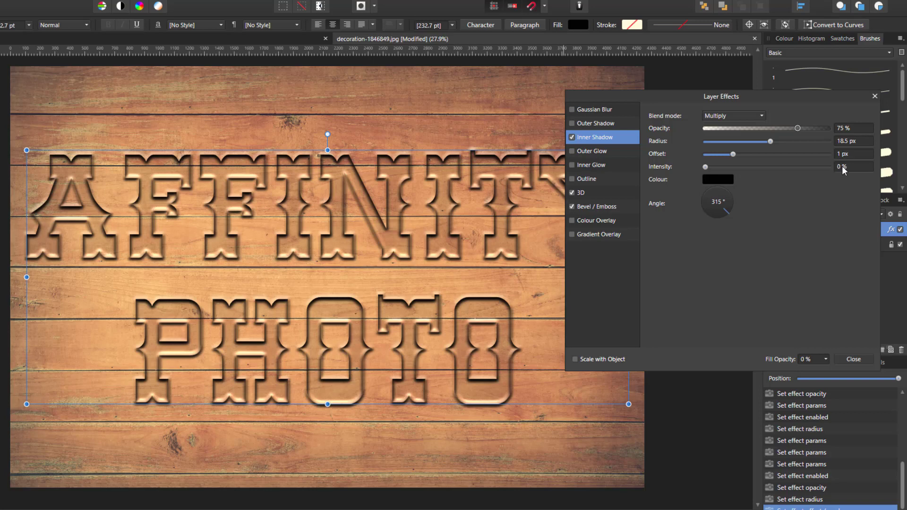
# Give the inner shadow 19% intensity and a 90° angle
pyautogui.click(843, 168)
pyautogui.write('19')
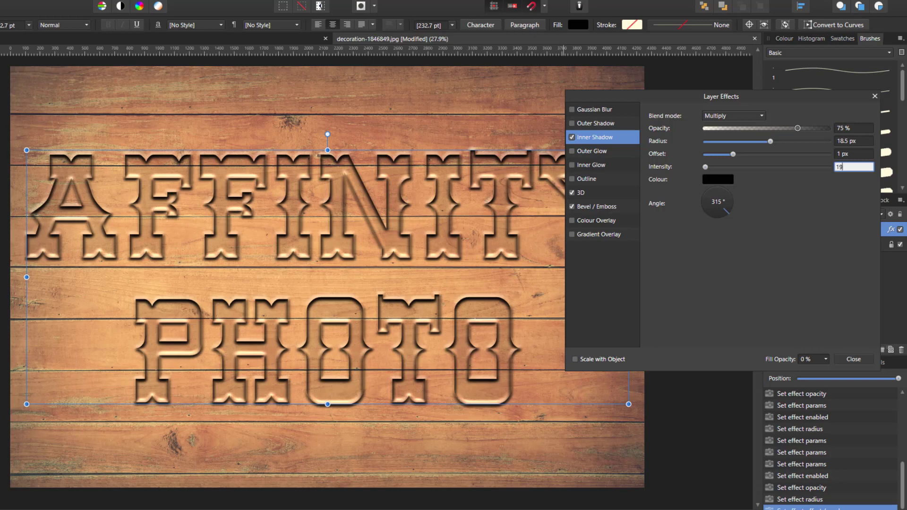
pyautogui.press('Return')
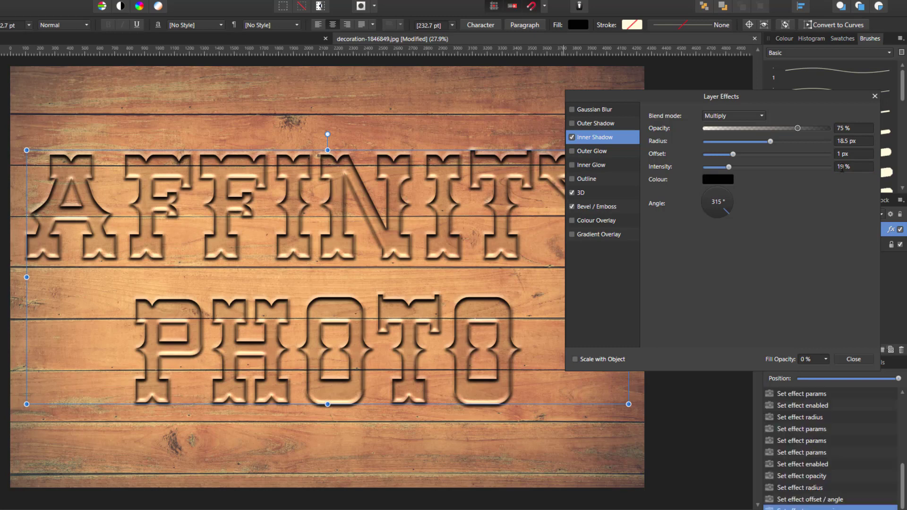
pyautogui.moveTo(721, 204); pyautogui.dragTo(716, 192)
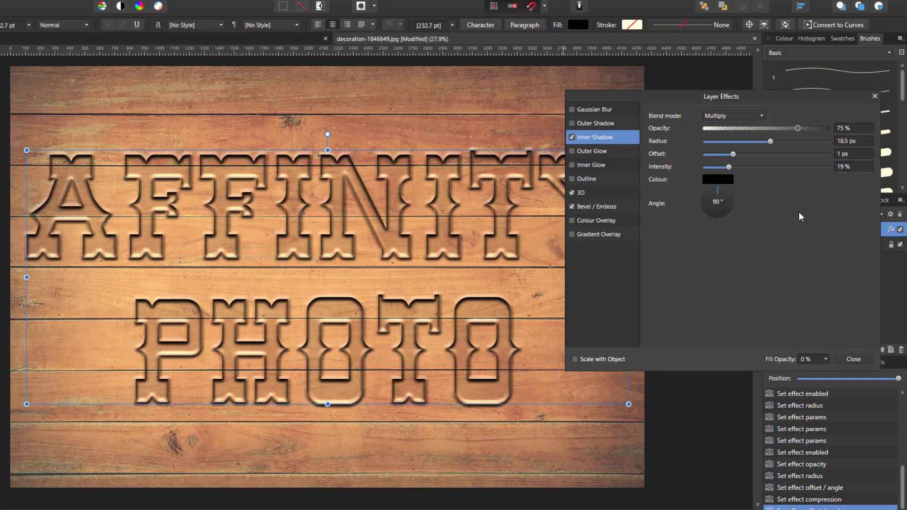
# Add a new pixel layer filled with brown Perlin Noise (13 octaves, 149.8 zoom, 51.3 persistence)
pyautogui.click(857, 358)
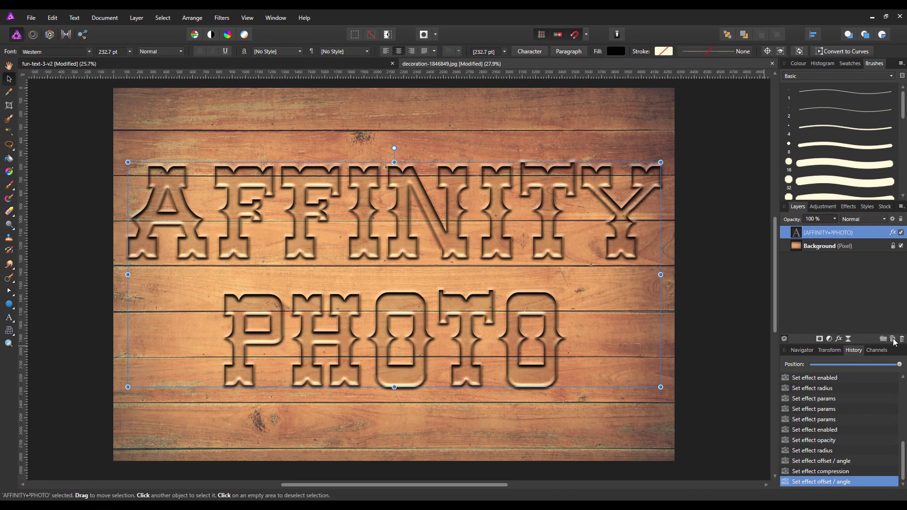
pyautogui.click(892, 339)
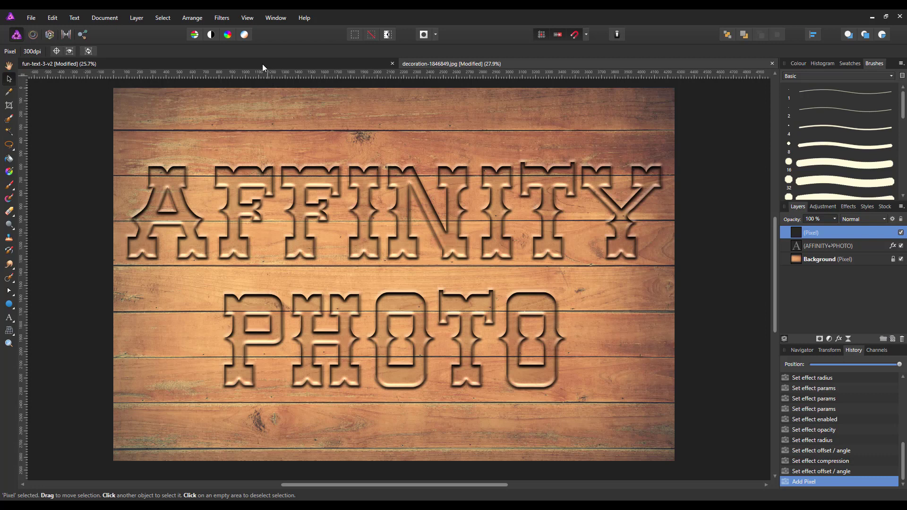
pyautogui.click(225, 20)
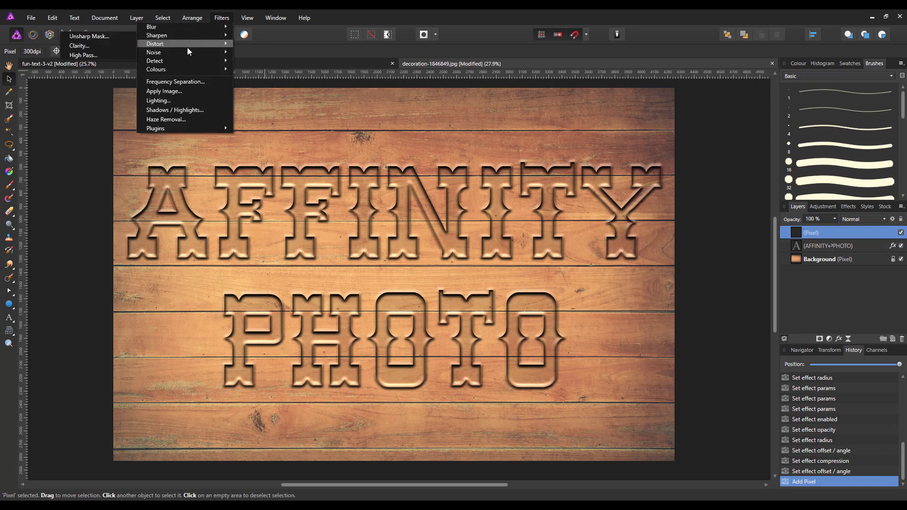
pyautogui.moveTo(183, 52)
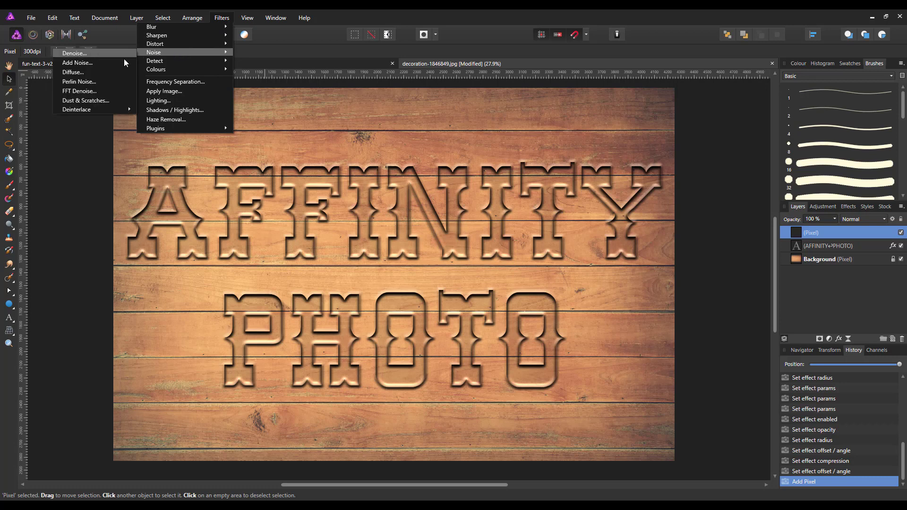
pyautogui.click(81, 85)
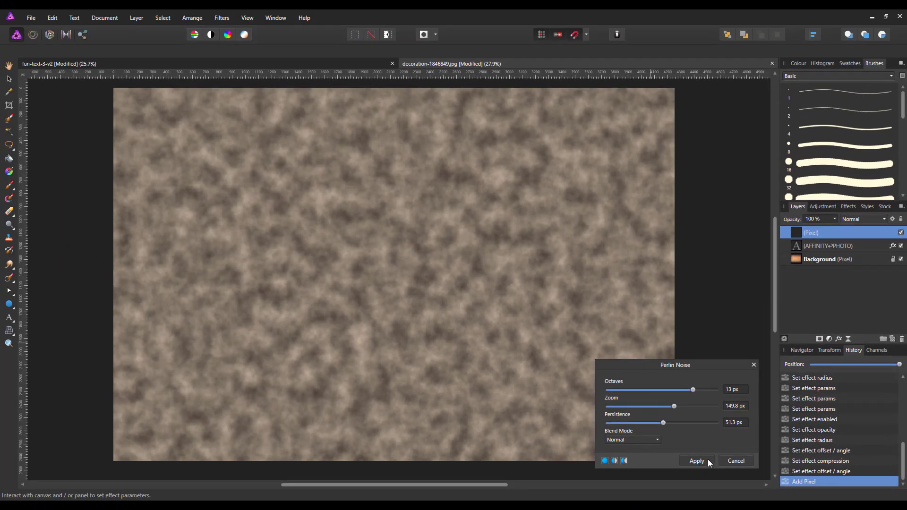
pyautogui.click(708, 460)
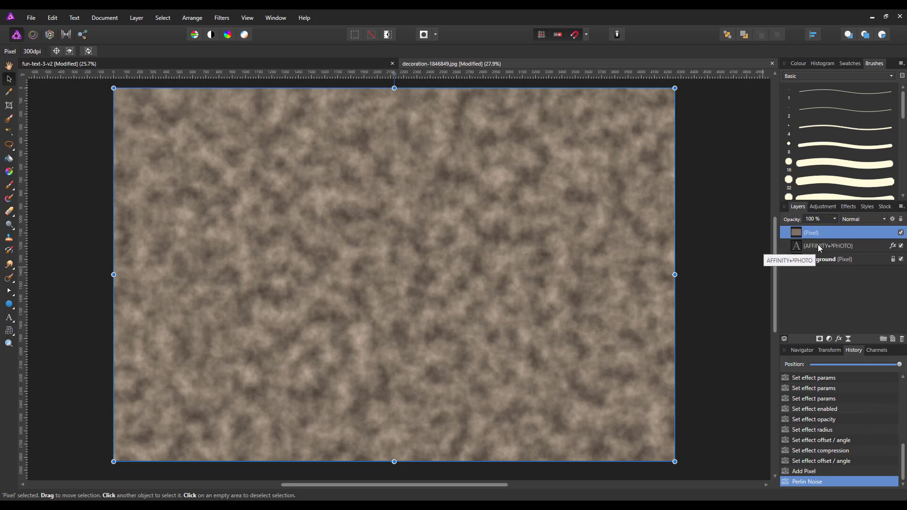
# Load a selection from the AFFINITY PHOTO text layer's letters with the noise layer active
pyautogui.click(833, 243)
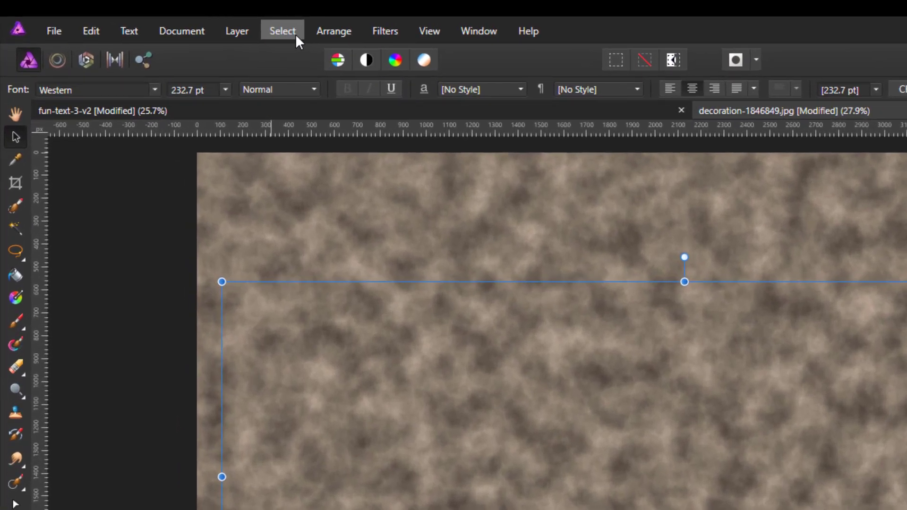
pyautogui.click(293, 32)
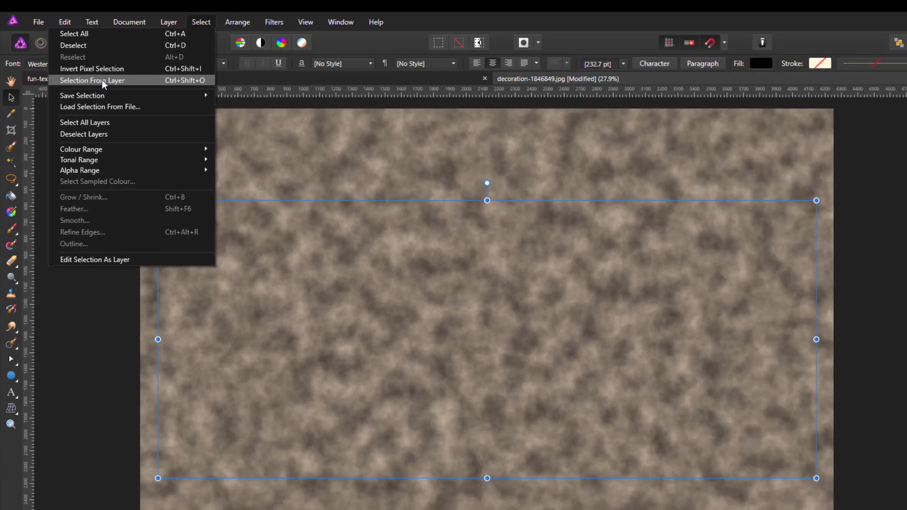
pyautogui.click(142, 113)
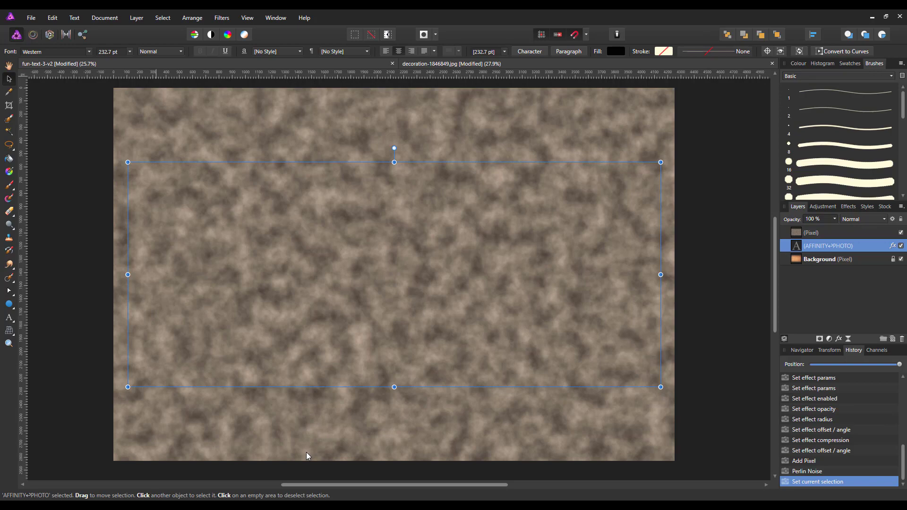
pyautogui.hotkey('ctrl', 'shift', 'o')
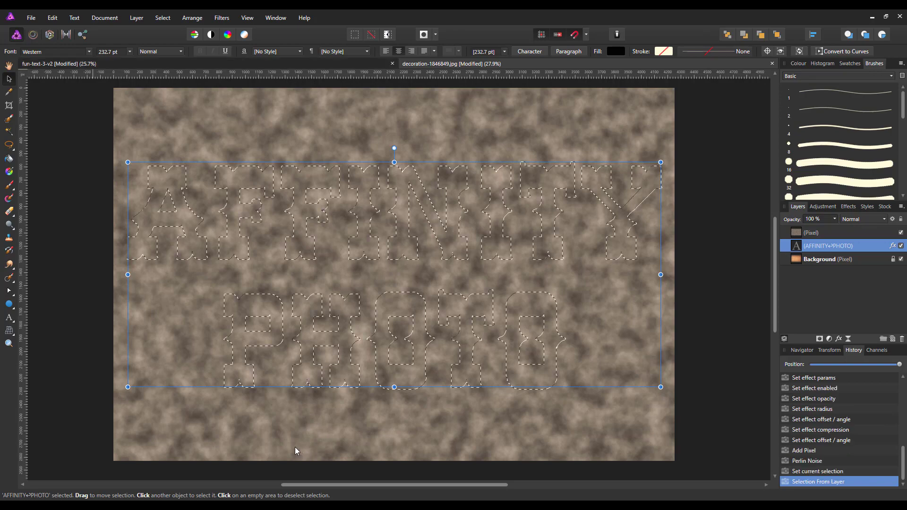
pyautogui.click(834, 232)
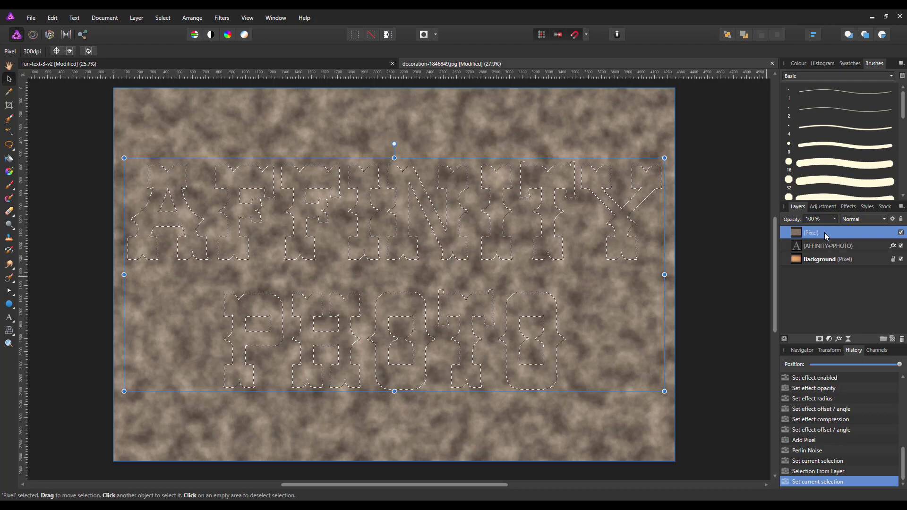
# Duplicate the noise inside the letter selection and hide the full-canvas noise layer
pyautogui.rightClick(824, 232)
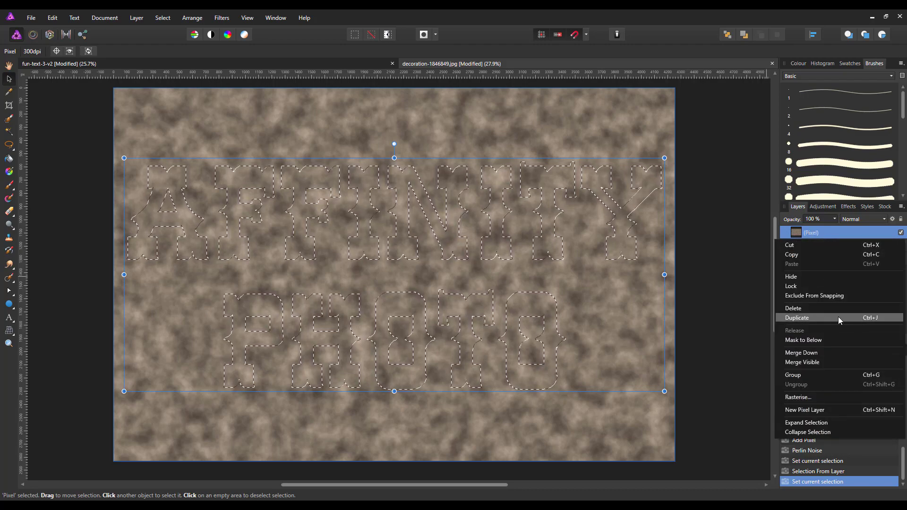
pyautogui.click(807, 318)
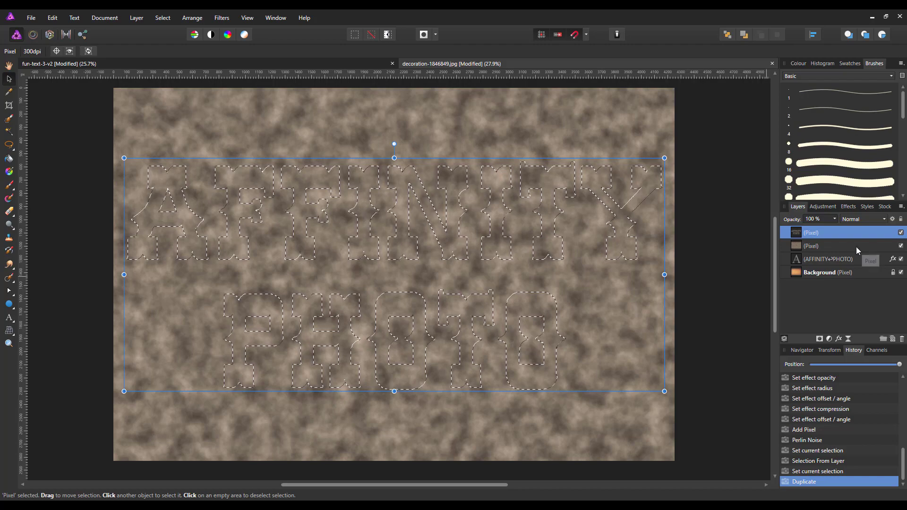
pyautogui.click(901, 246)
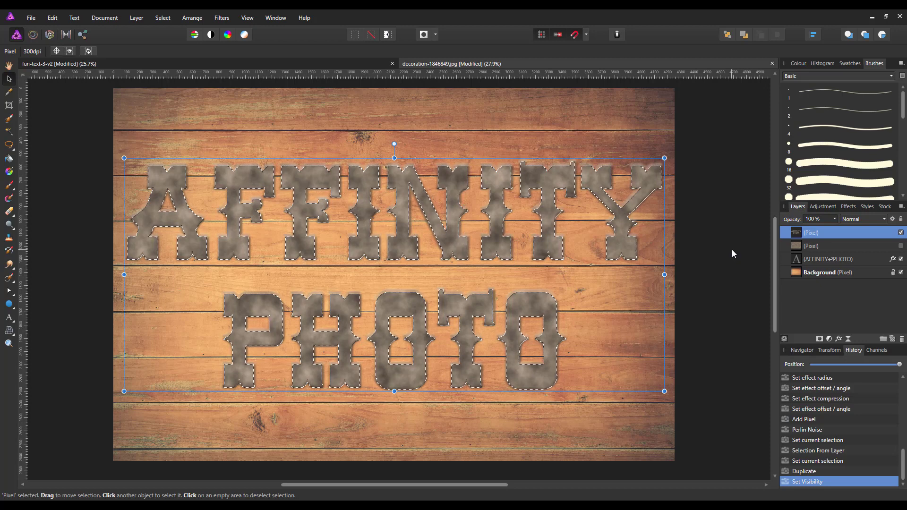
# Deselect and lower the letter-shaped noise layer's opacity to 50%
pyautogui.hotkey('ctrl', 'd')
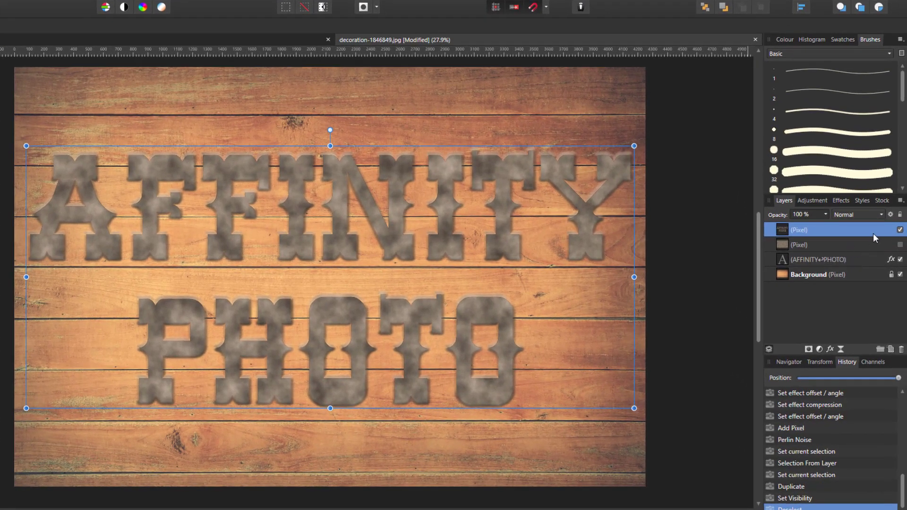
pyautogui.click(826, 214)
pyautogui.moveTo(827, 226); pyautogui.dragTo(801, 228)
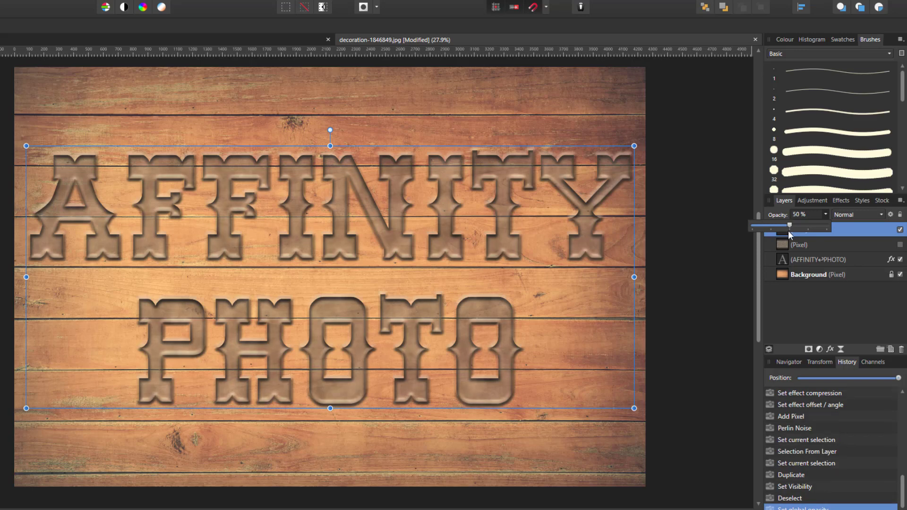
pyautogui.click(759, 279)
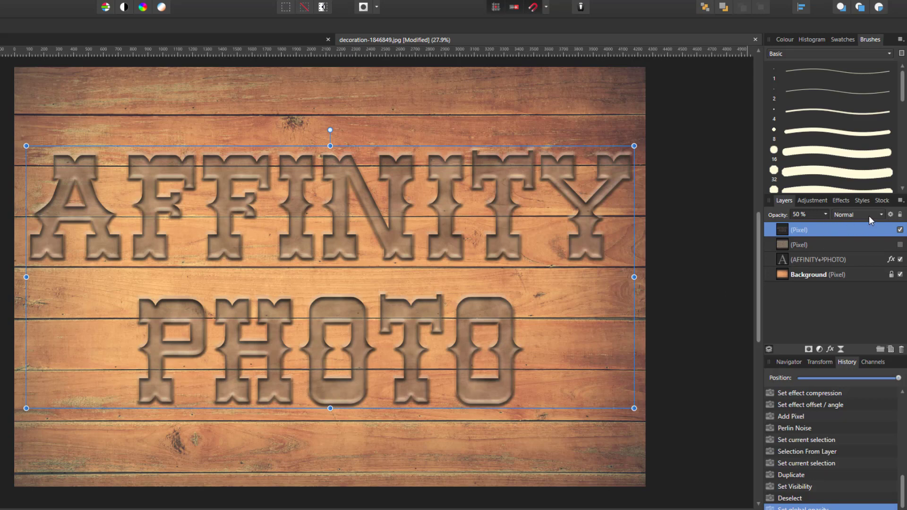
# Set the letter-shaped noise layer's blend mode to Multiply
pyautogui.click(882, 216)
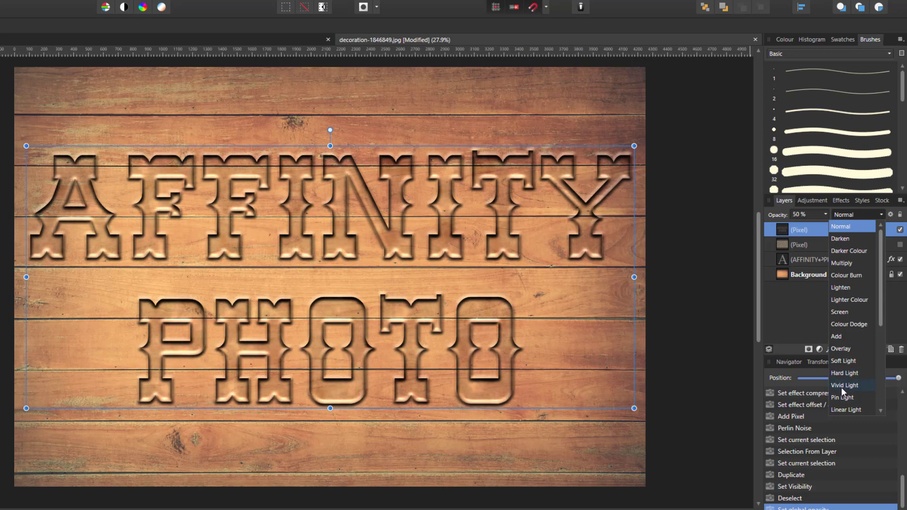
pyautogui.scroll(-4, 842, 387)
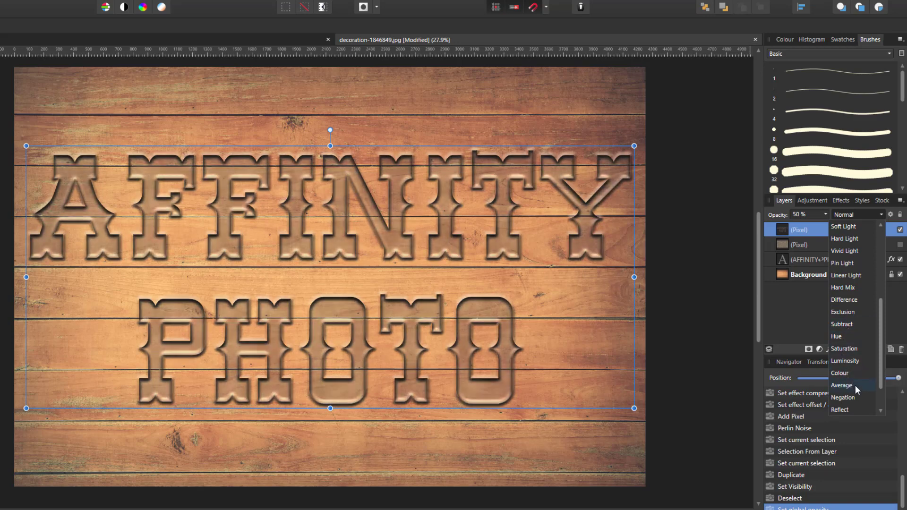
pyautogui.scroll(-1, 855, 385)
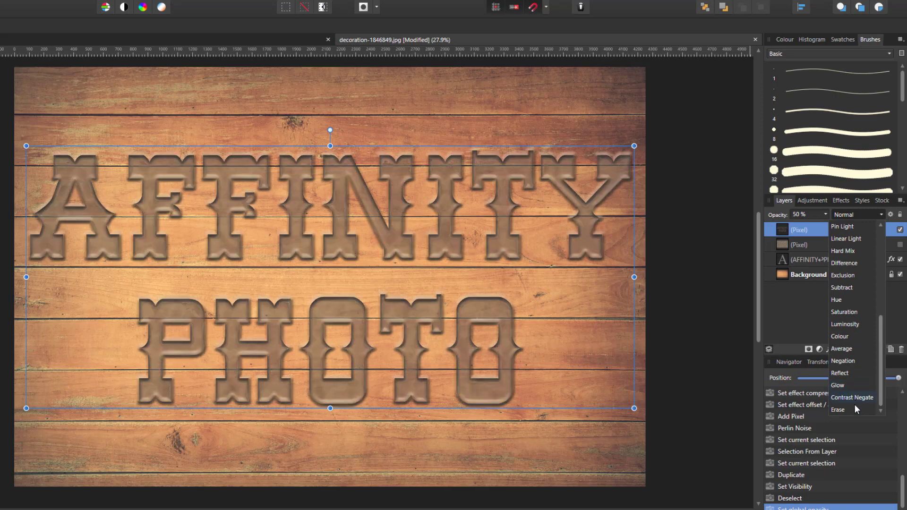
pyautogui.scroll(4, 855, 397)
pyautogui.scroll(1, 856, 339)
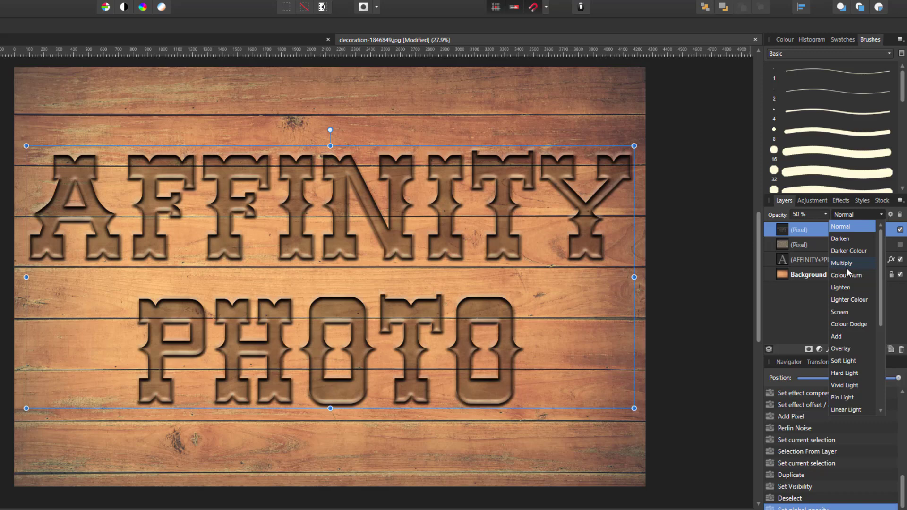
pyautogui.click(847, 264)
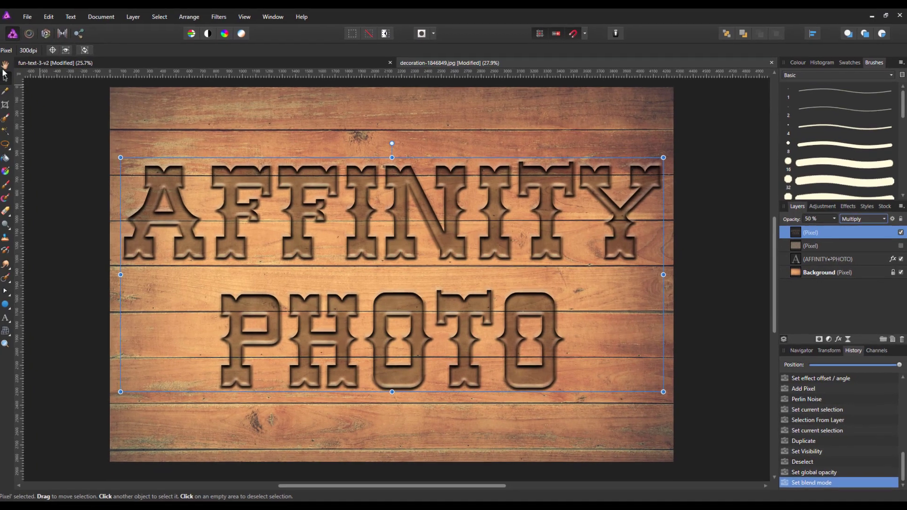
pyautogui.click(6, 64)
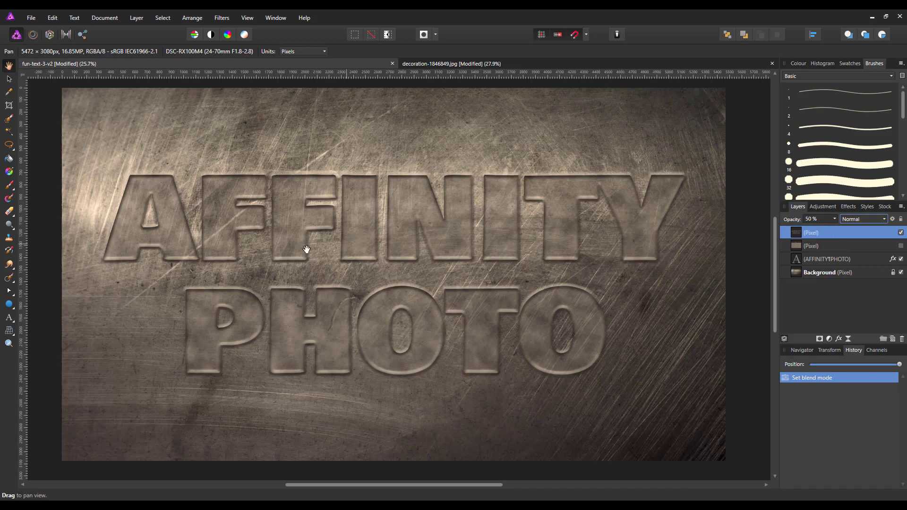
# Switch the metal version's 50% letter noise layer to Vivid Light blending
pyautogui.click(886, 220)
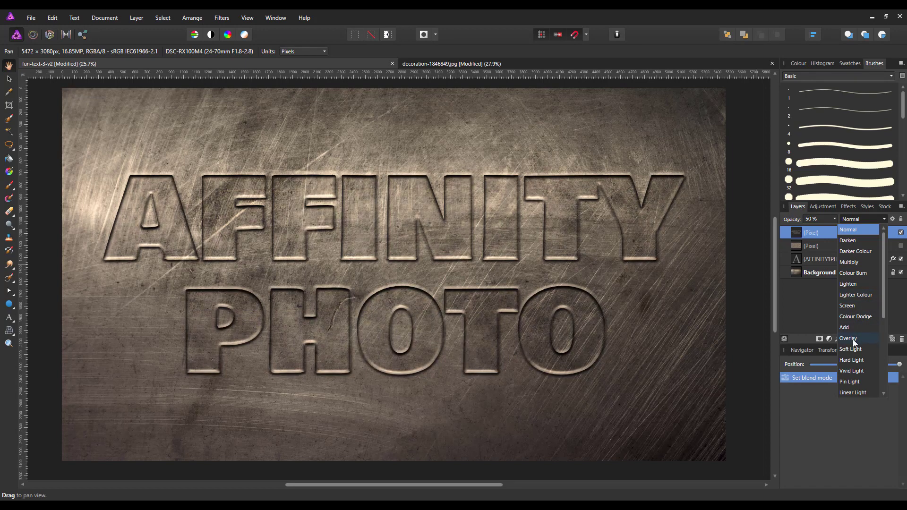
pyautogui.click(855, 372)
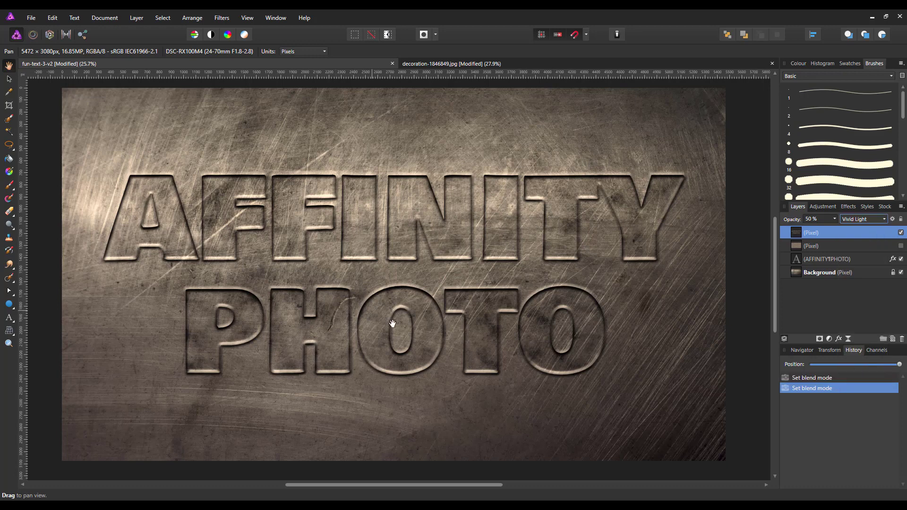